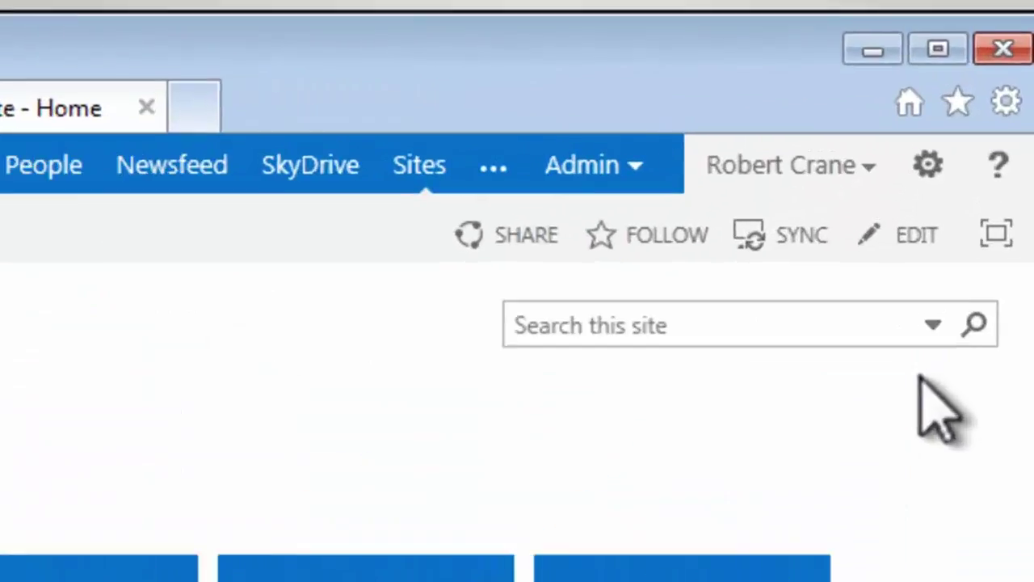
Add a new Tasks app named 'Tasks' to the site.
left_click(936, 172)
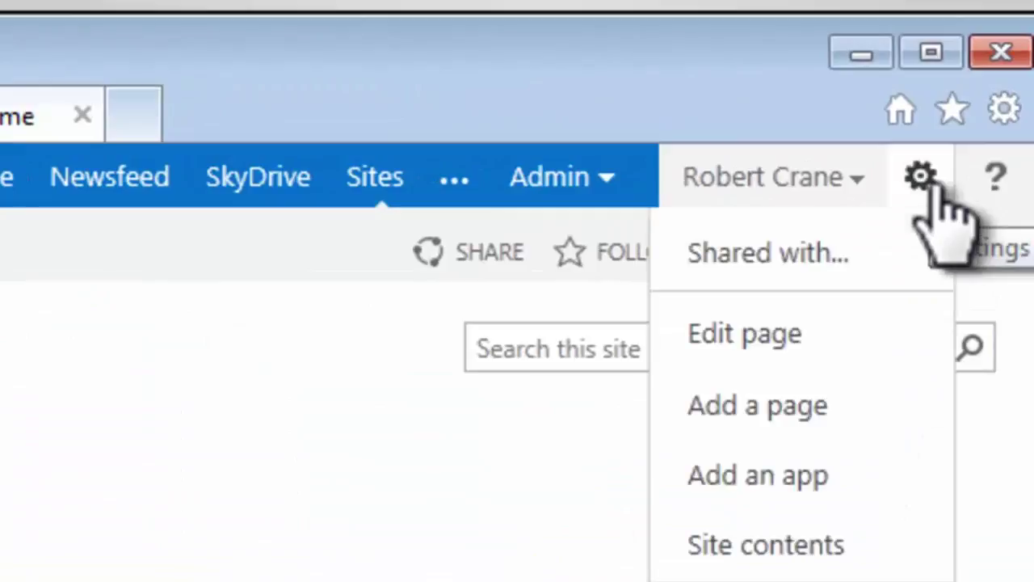
left_click(804, 483)
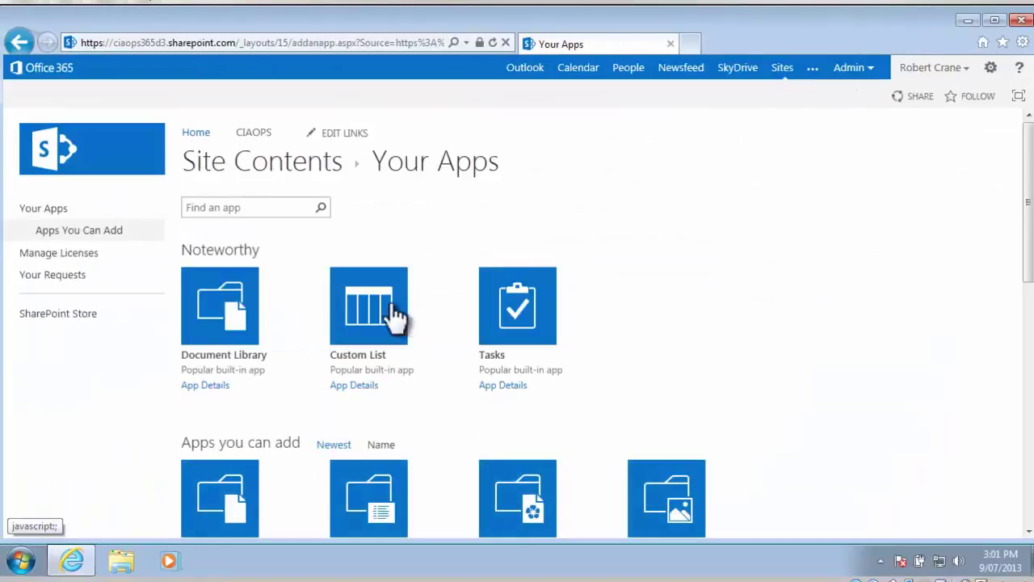
left_click(516, 325)
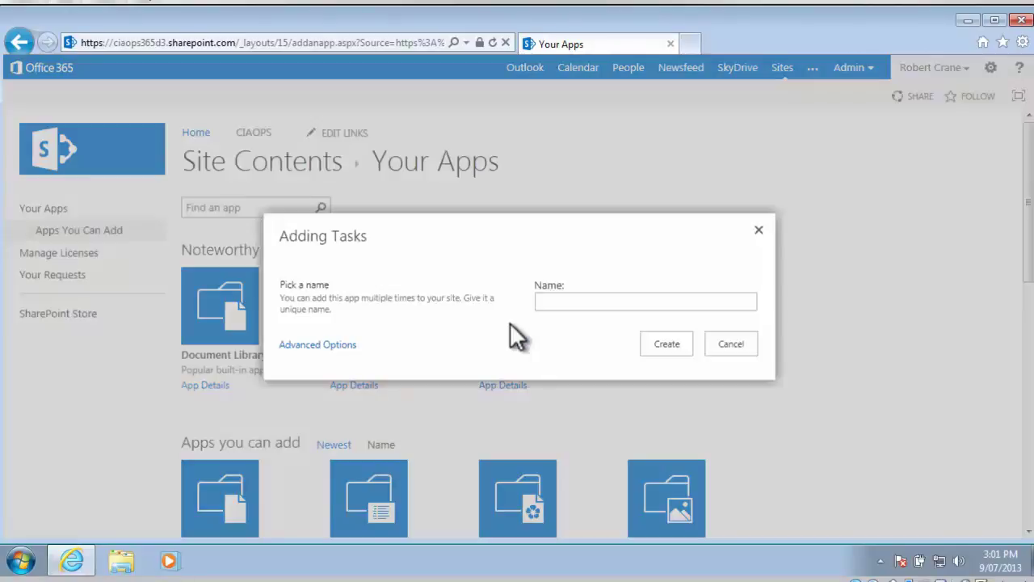
type("Tasks")
left_click(676, 347)
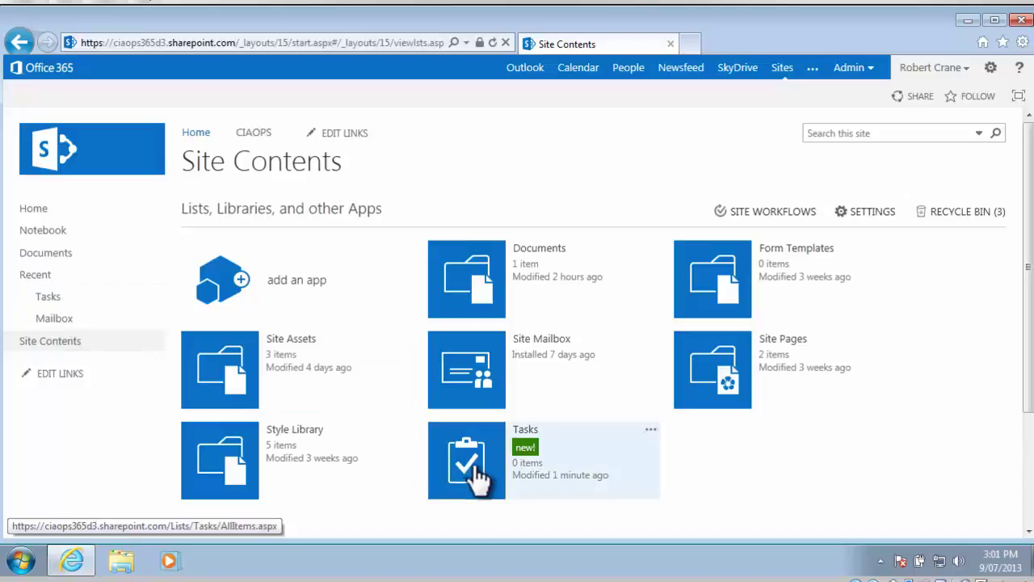
Open the new, empty Tasks list from Site Contents.
left_click(474, 467)
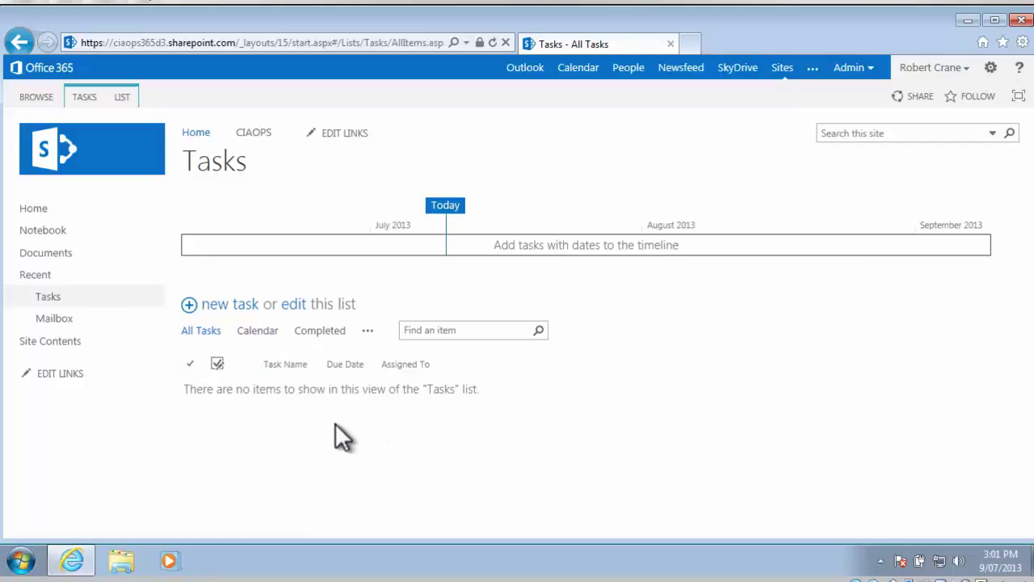
Create Task 1 starting 9/07/2013, due 10/07/2013, with status In Progress, and save it.
left_click(240, 311)
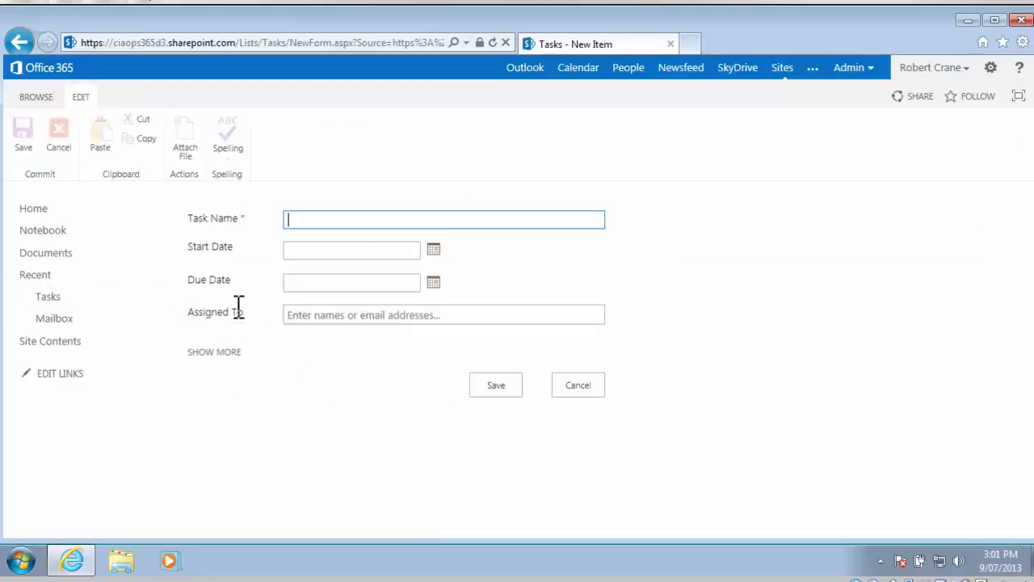
type("Task 1")
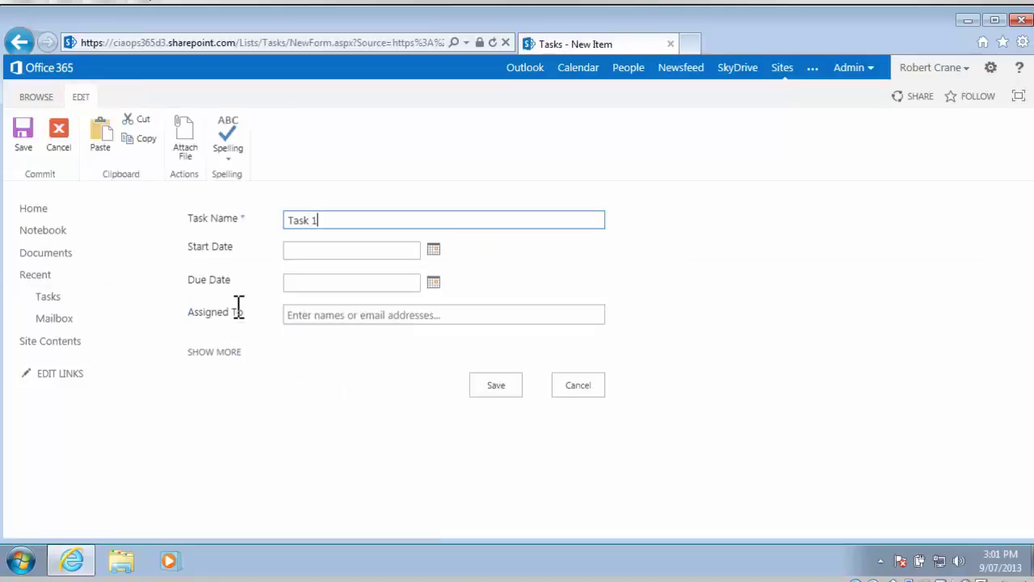
left_click(433, 250)
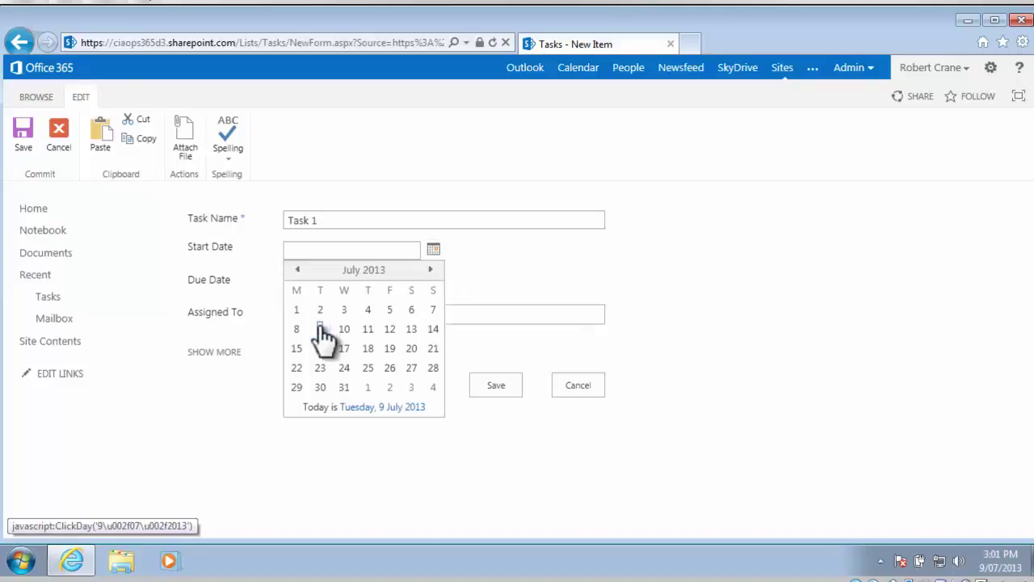
left_click(321, 330)
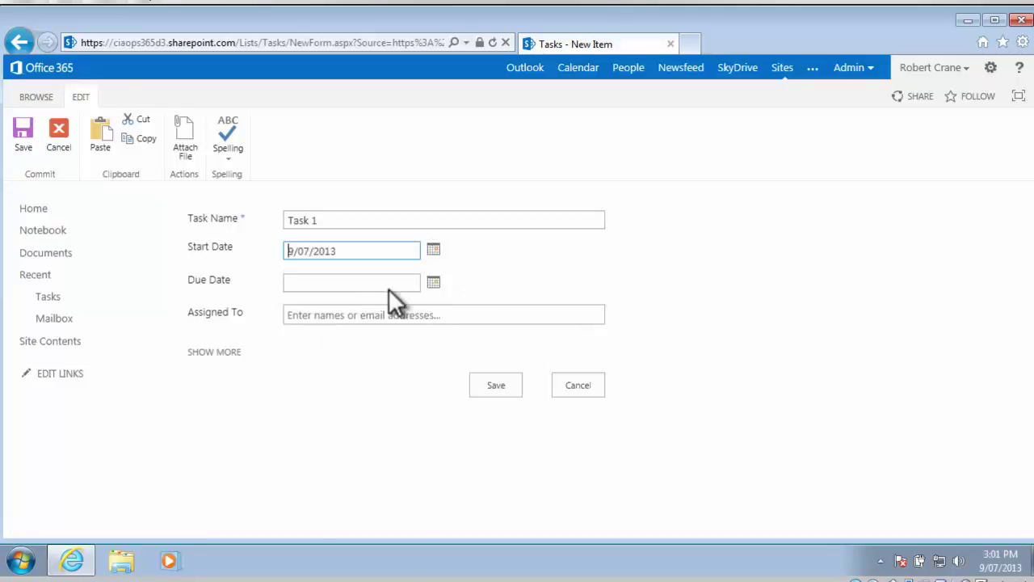
left_click(434, 283)
left_click(343, 362)
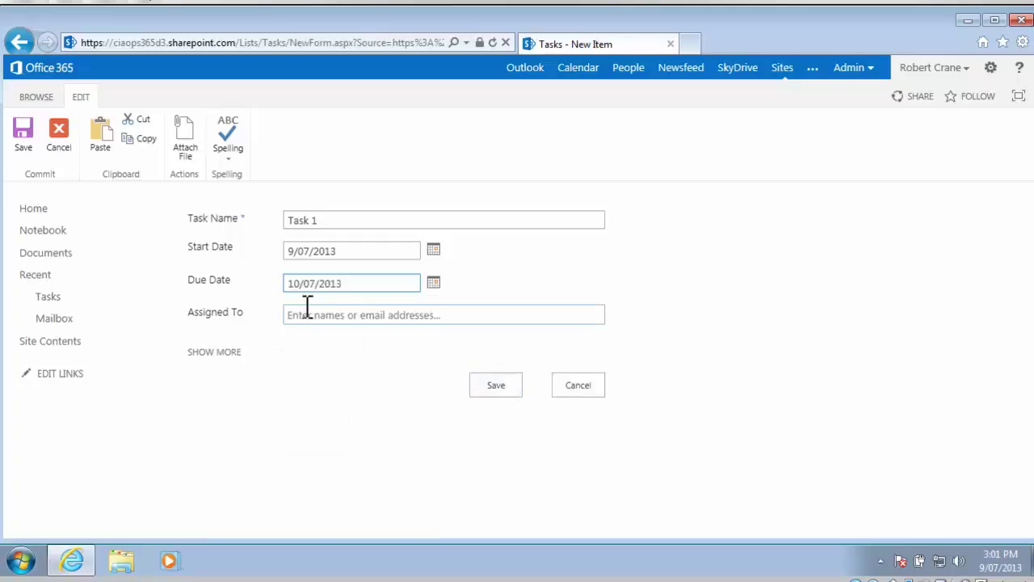
left_click(212, 353)
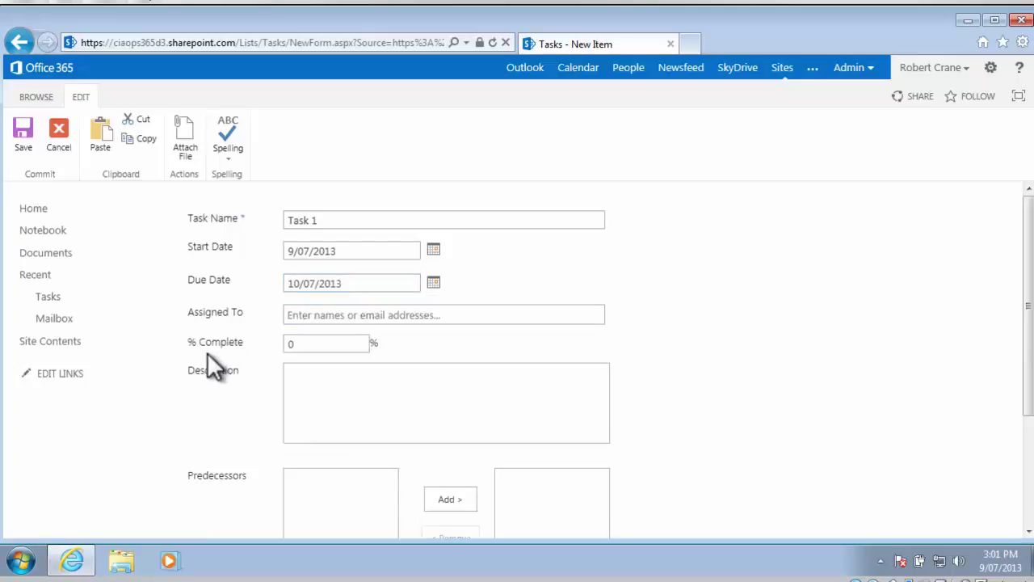
left_click(1029, 513)
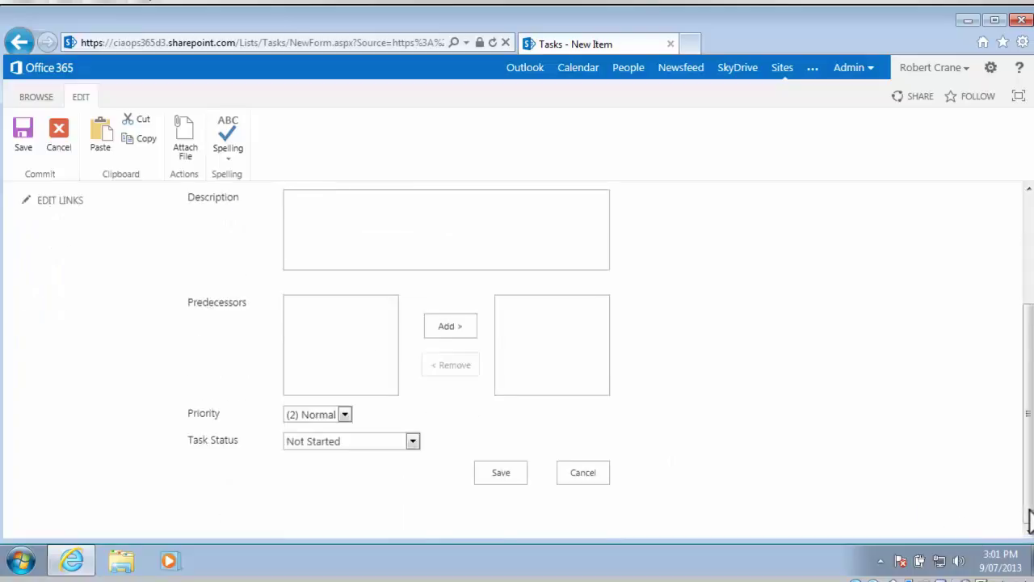
left_click(412, 437)
left_click(375, 468)
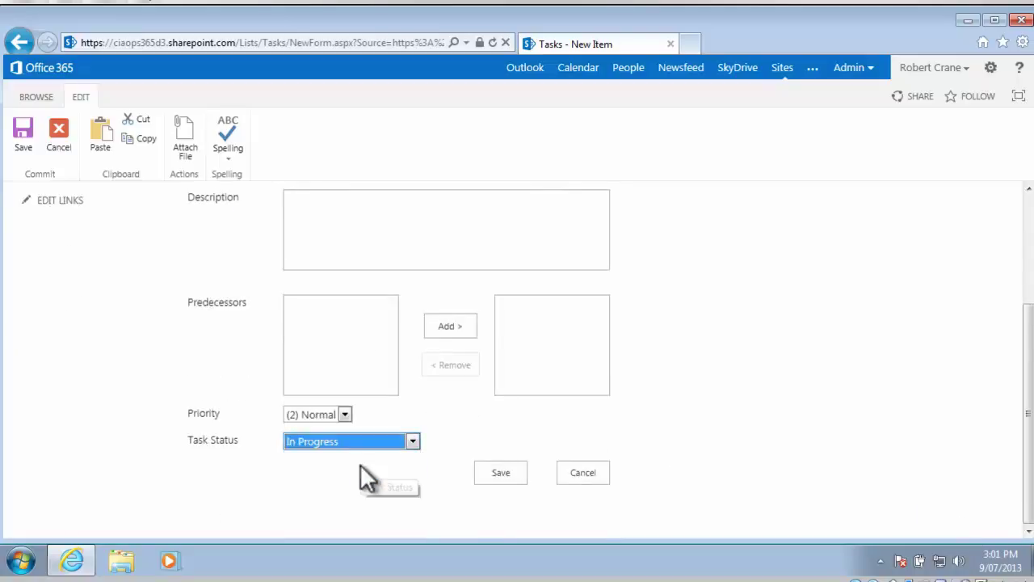
left_click(485, 474)
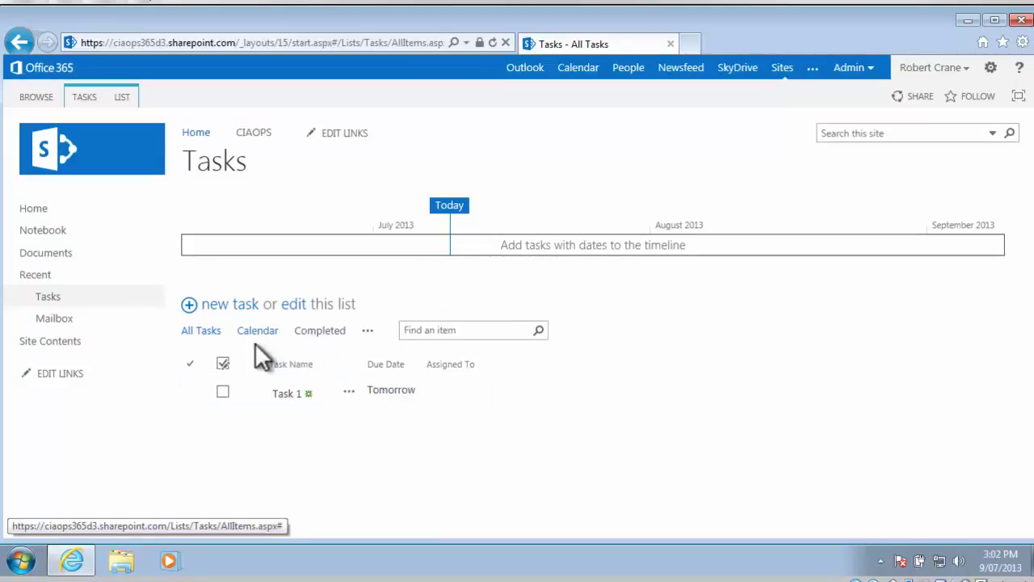
Open the details callout for Task 1 from its ellipsis in the list.
left_click(352, 398)
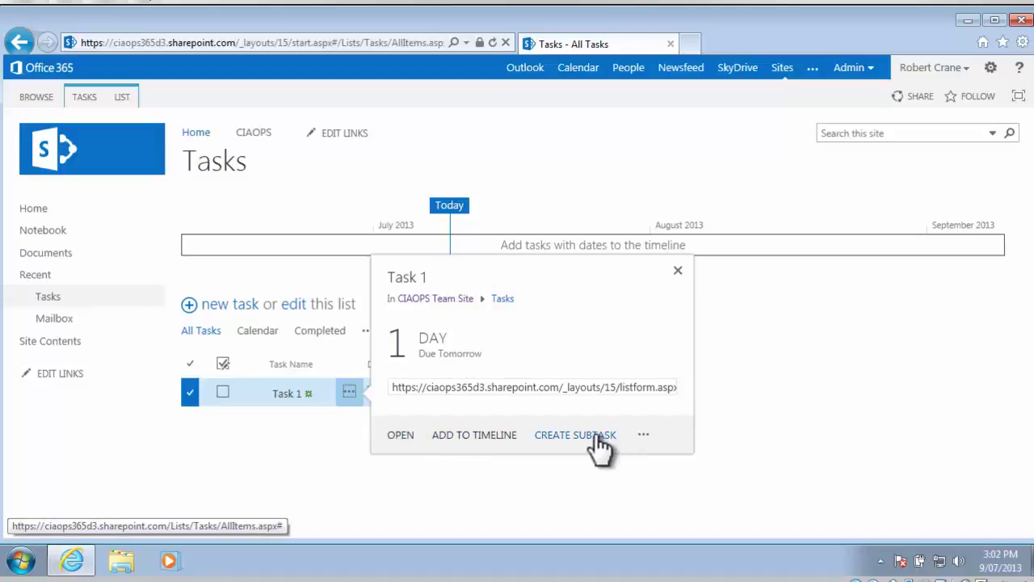
Create subtask 'Task 2' under Task 1, due 11 July 2013, and dismiss the timeline notice.
left_click(644, 437)
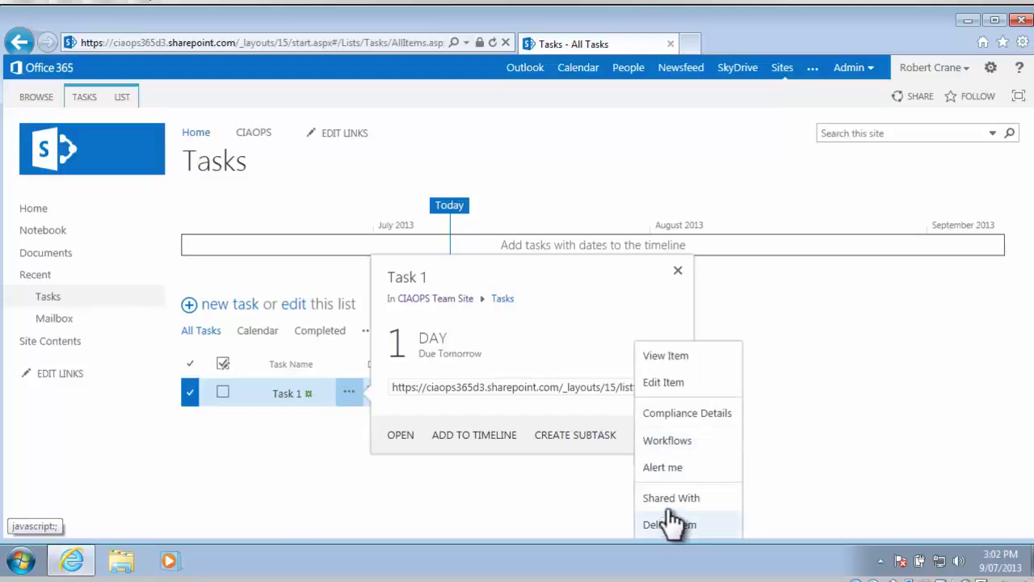
left_click(576, 435)
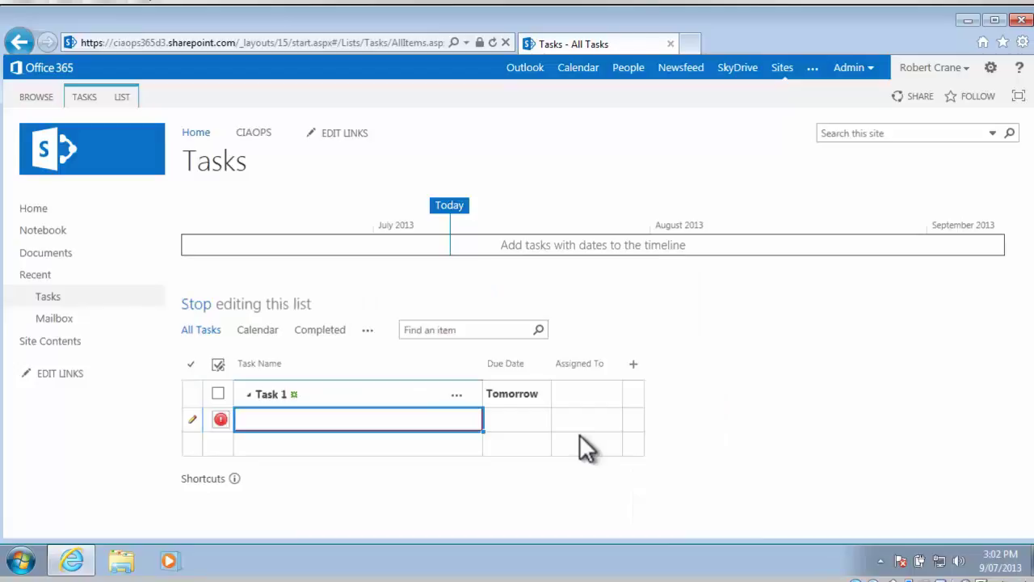
type("Taske")
key("BackSpace")
type("2")
key("Tab")
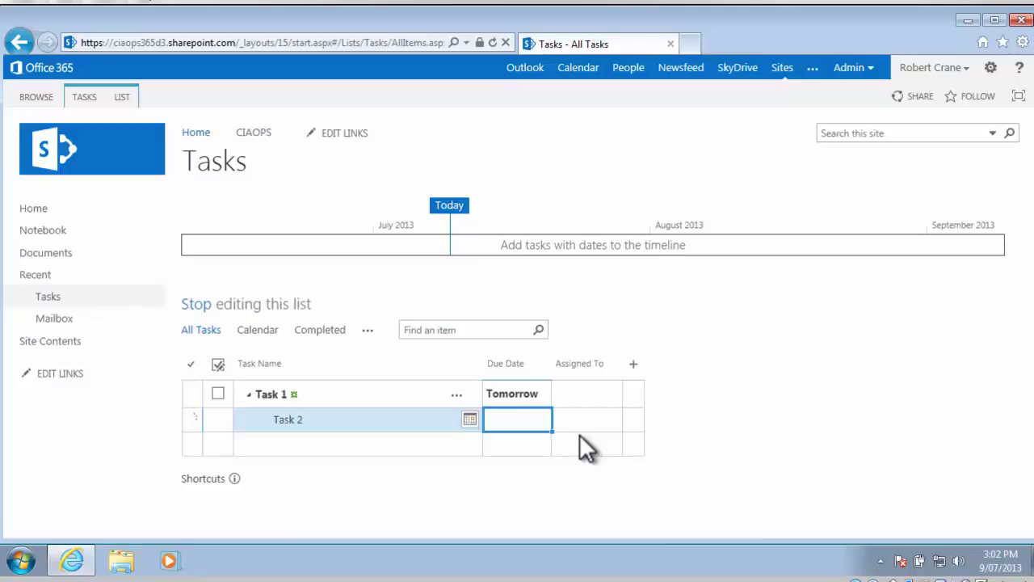
left_click(469, 423)
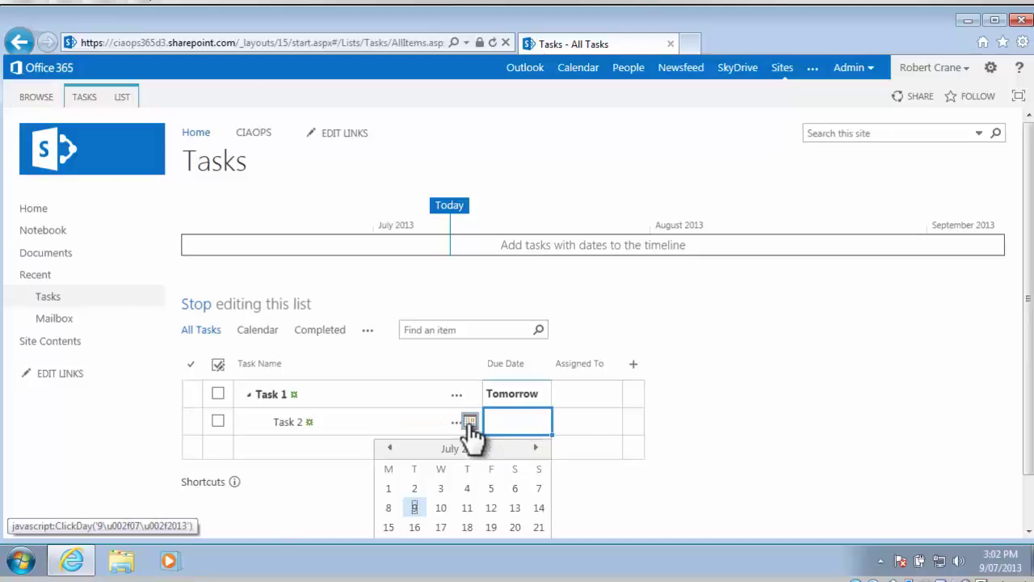
left_click(467, 507)
key("Tab")
key("Tab")
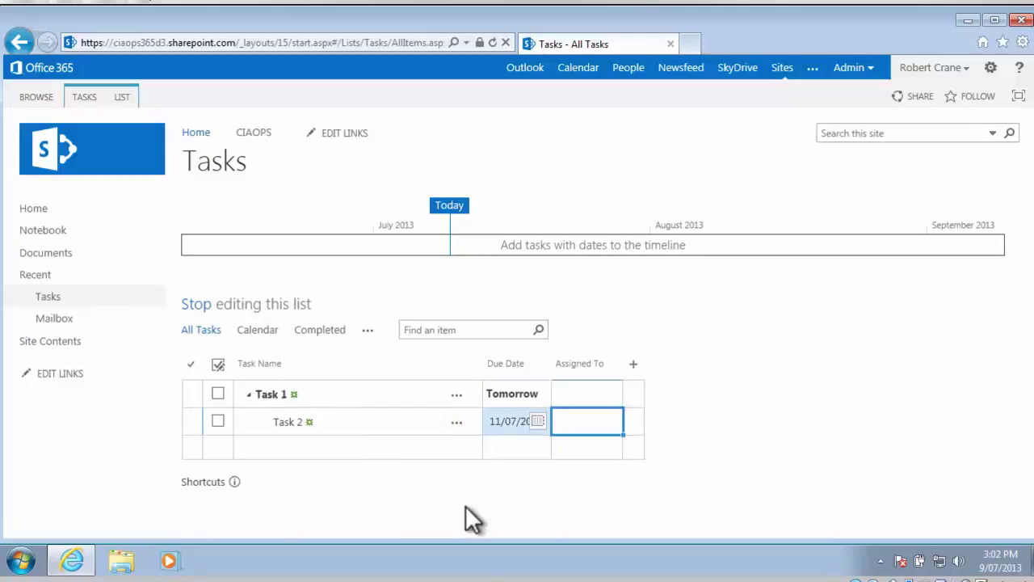
key("Tab")
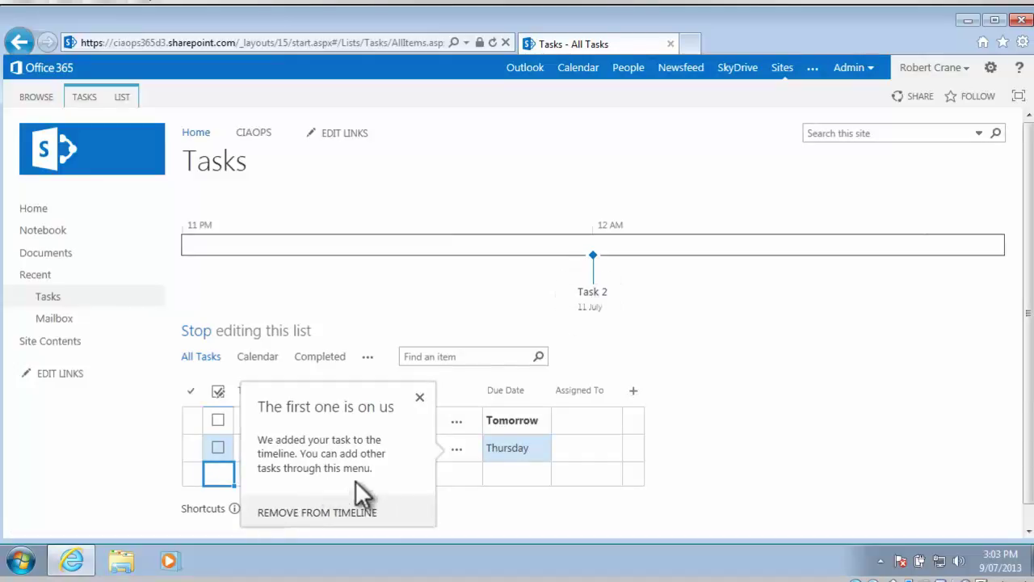
left_click(420, 397)
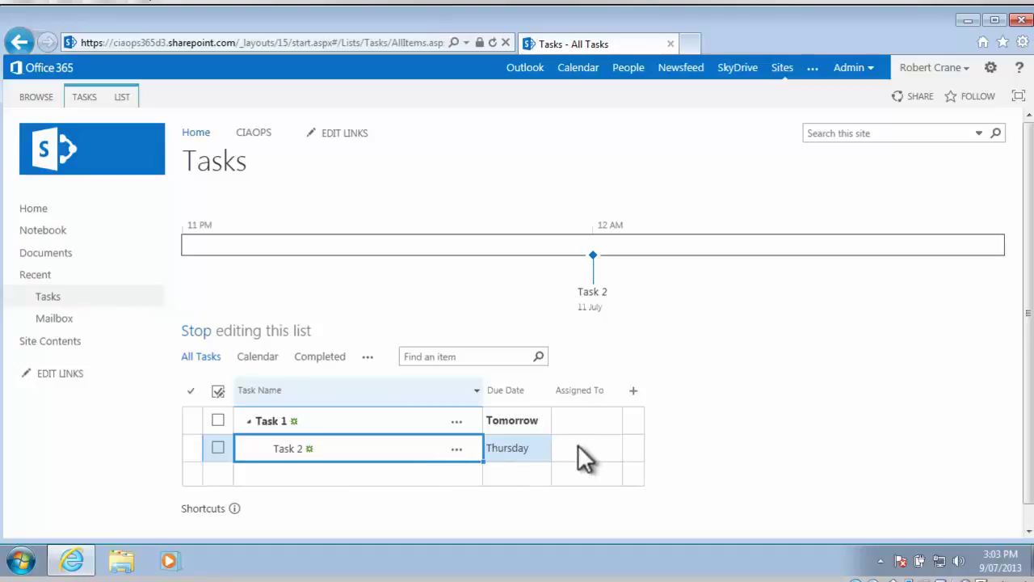
Add 'Task 3' in quick edit with a due date of 12/07/2013.
left_click(286, 475)
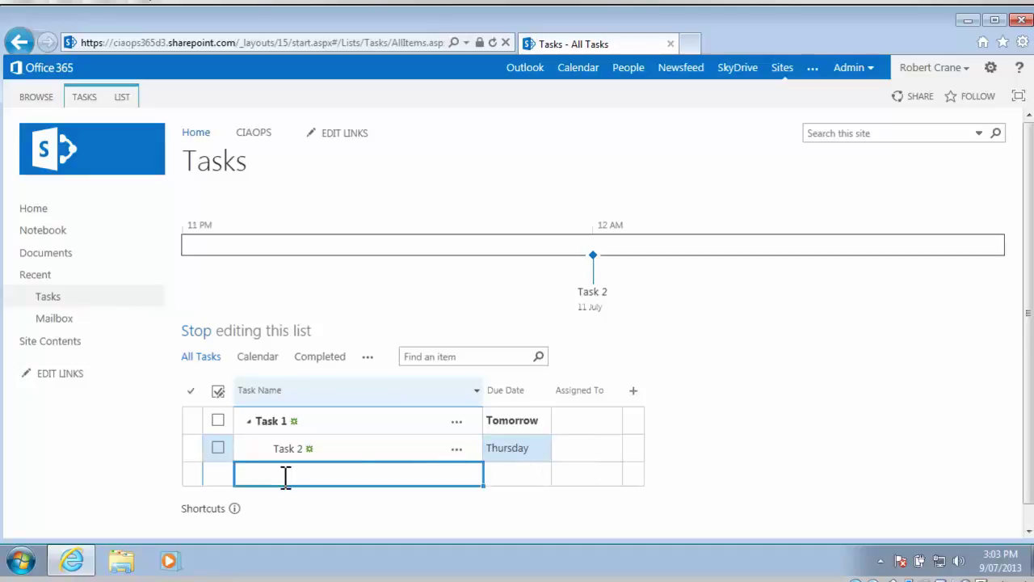
type("task 3")
key("BackSpace")
key("BackSpace")
key("BackSpace")
key("BackSpace")
key("BackSpace")
key("BackSpace")
type("Task 3")
key("Tab")
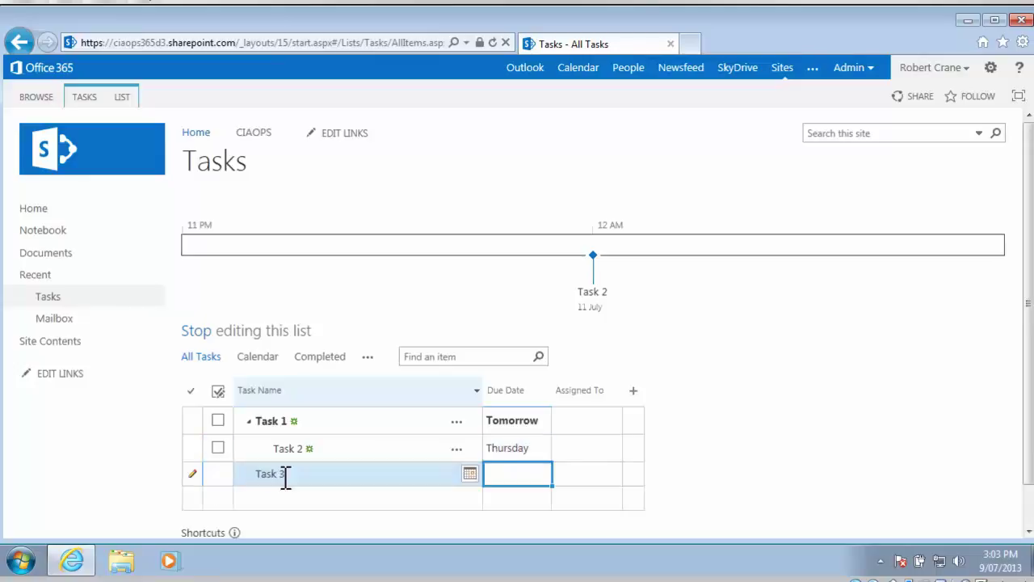
left_click(470, 474)
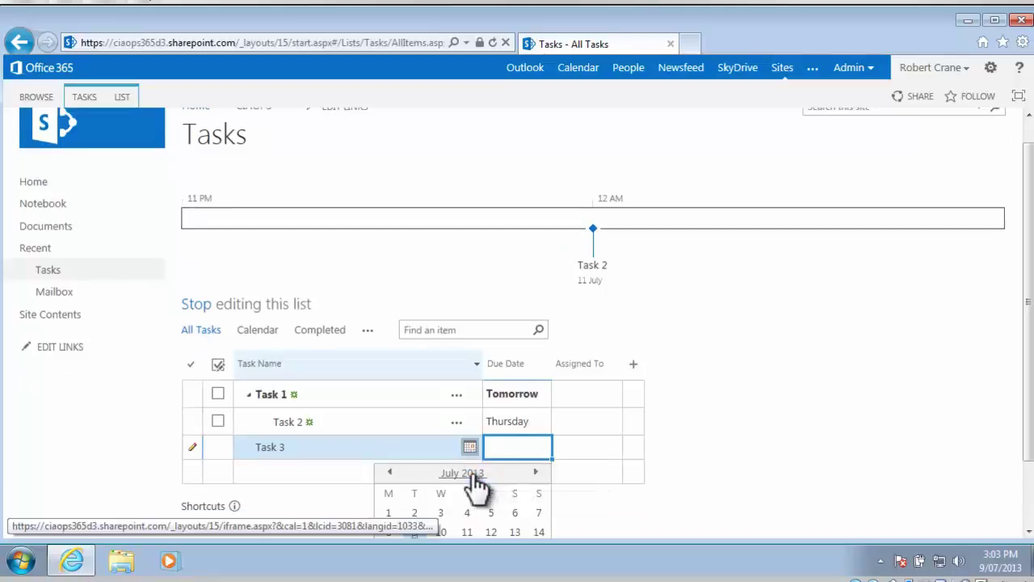
left_click(494, 529)
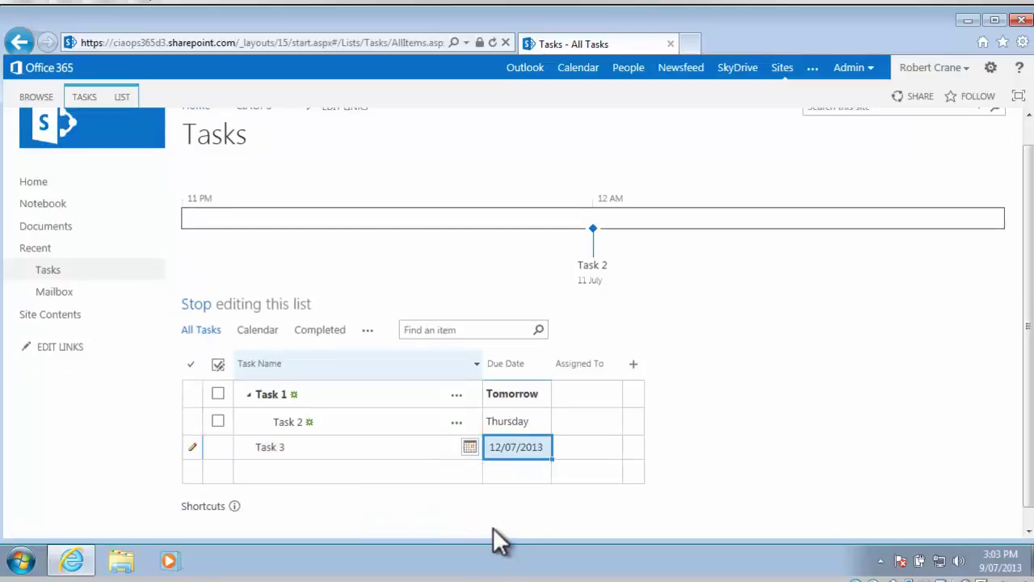
key("Tab")
key("Tab")
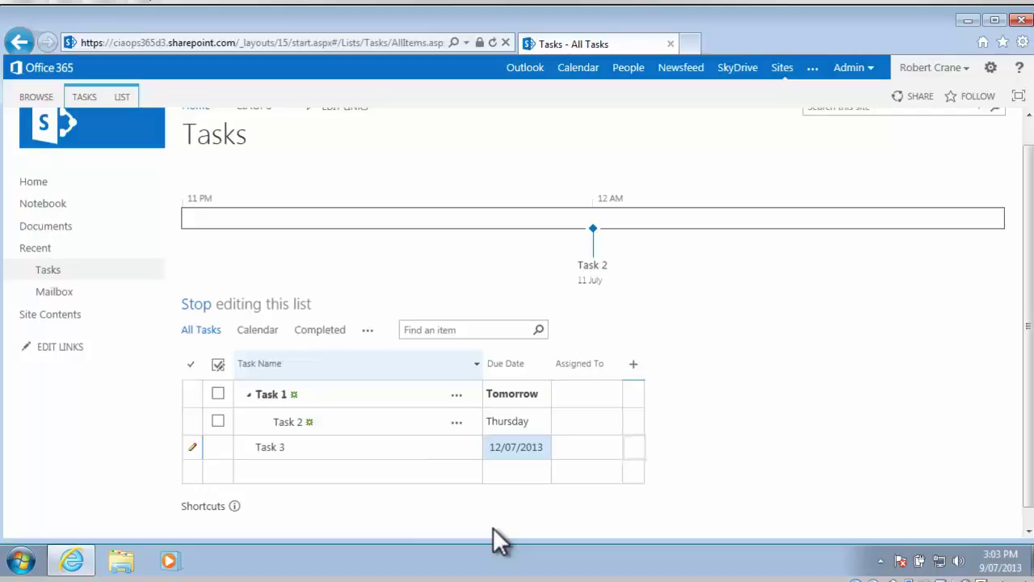
Add 'Task 4' in a new row with a due date of 13/07/2013.
key("Tab")
key("Tab")
type("Ta")
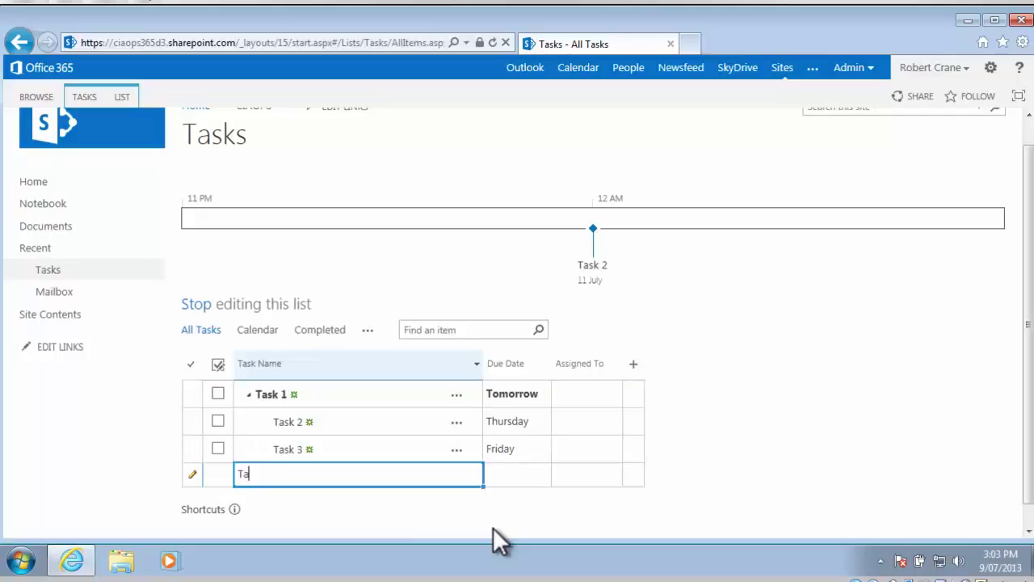
type("sk 4")
key("Tab")
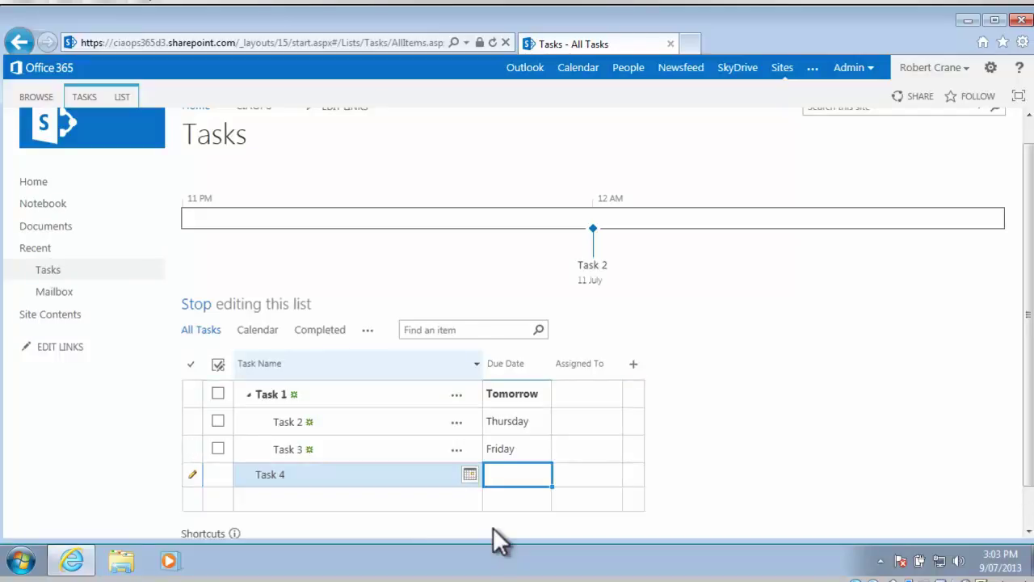
left_click(470, 477)
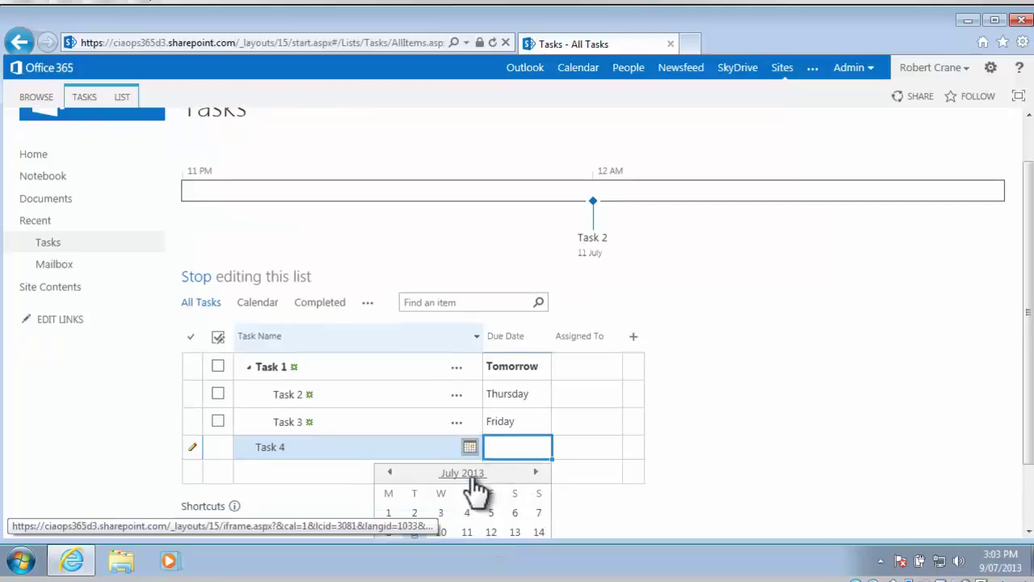
left_click(518, 532)
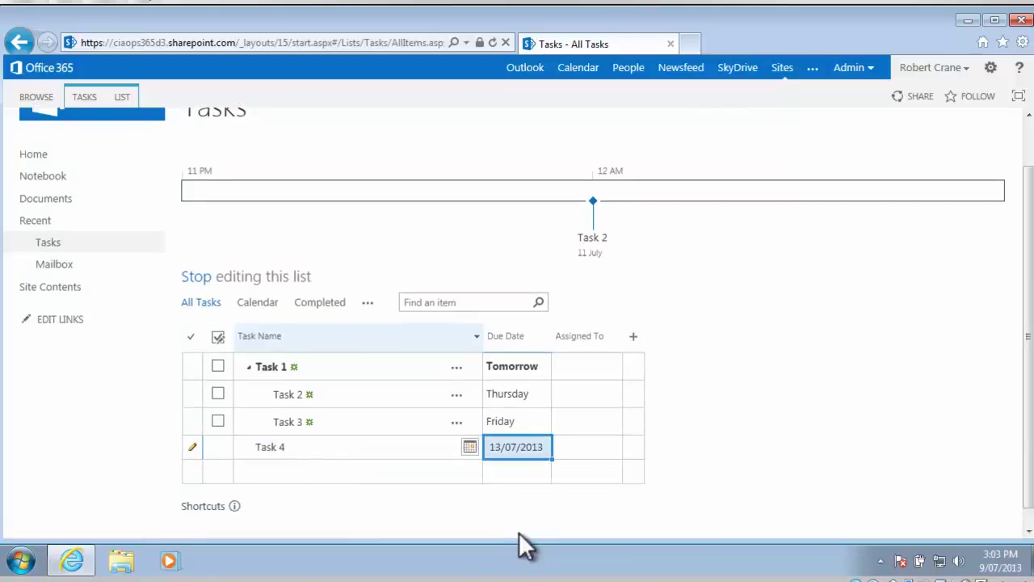
key("Tab")
key("Tab")
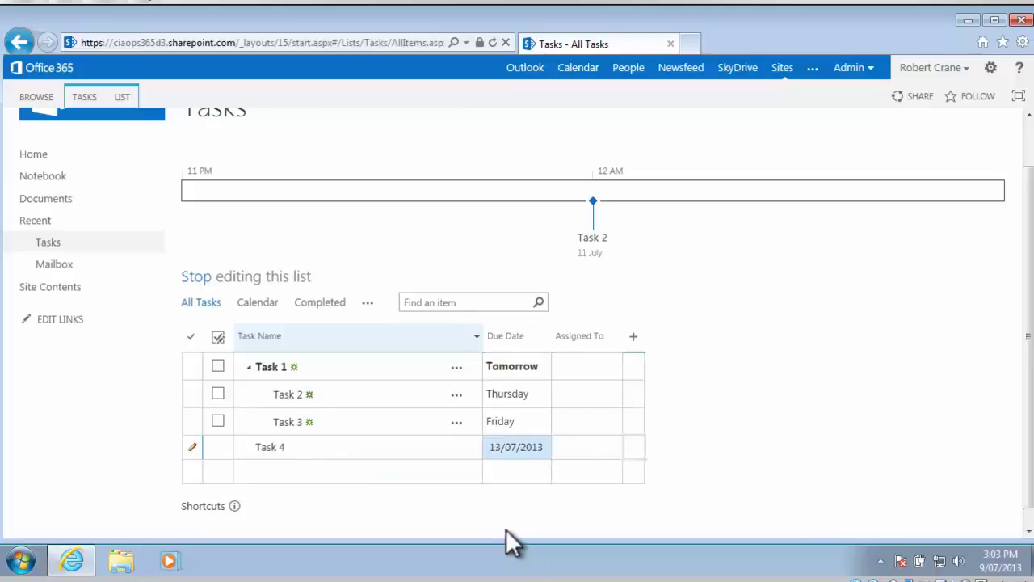
Stop editing the list so the quick-edit tasks are saved.
left_click(208, 285)
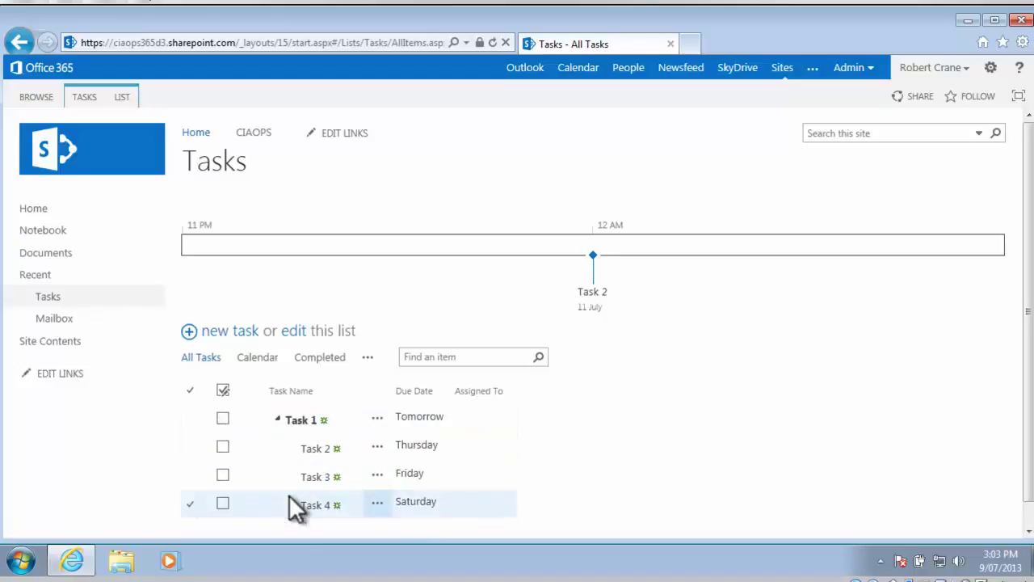
Outdent Task 3 and Task 4 to the top level, leaving only Task 2 under Task 1.
left_click(190, 477)
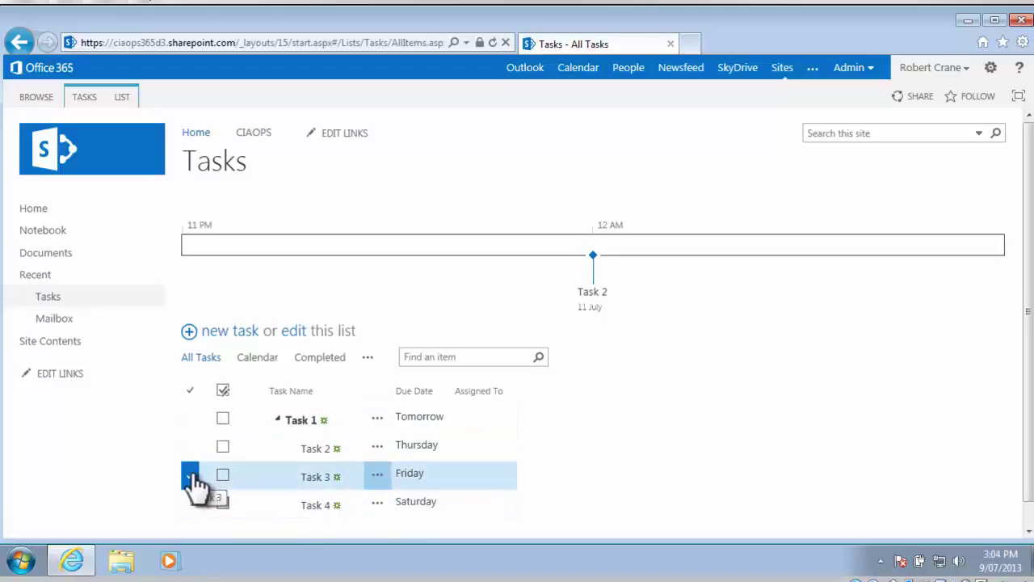
left_click(90, 95)
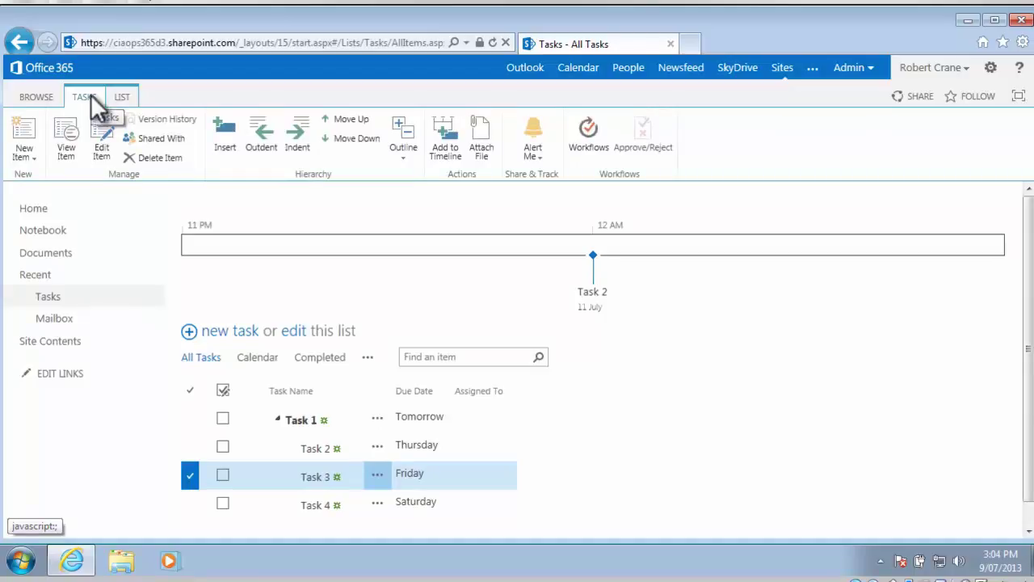
left_click(268, 142)
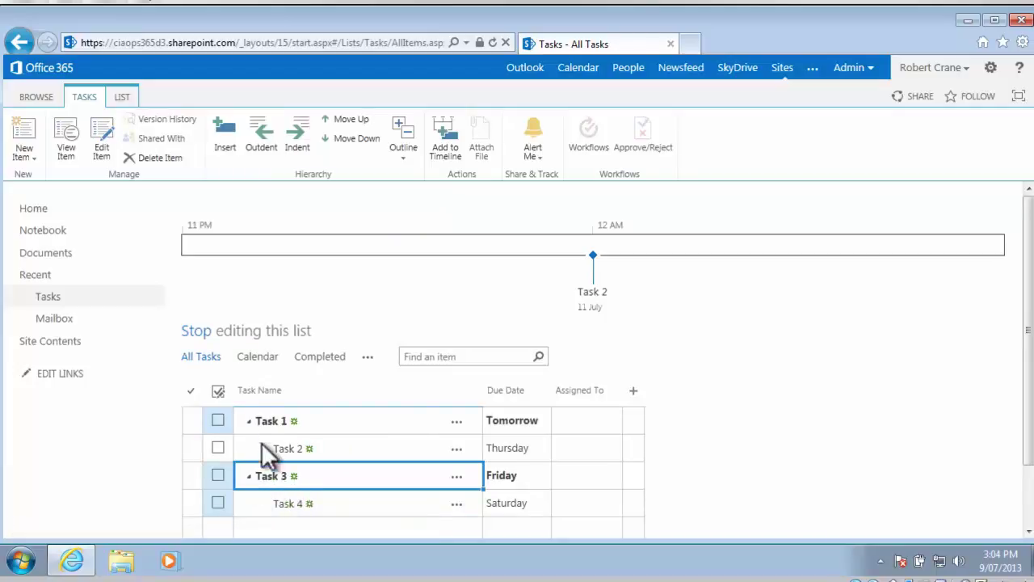
left_click(260, 500)
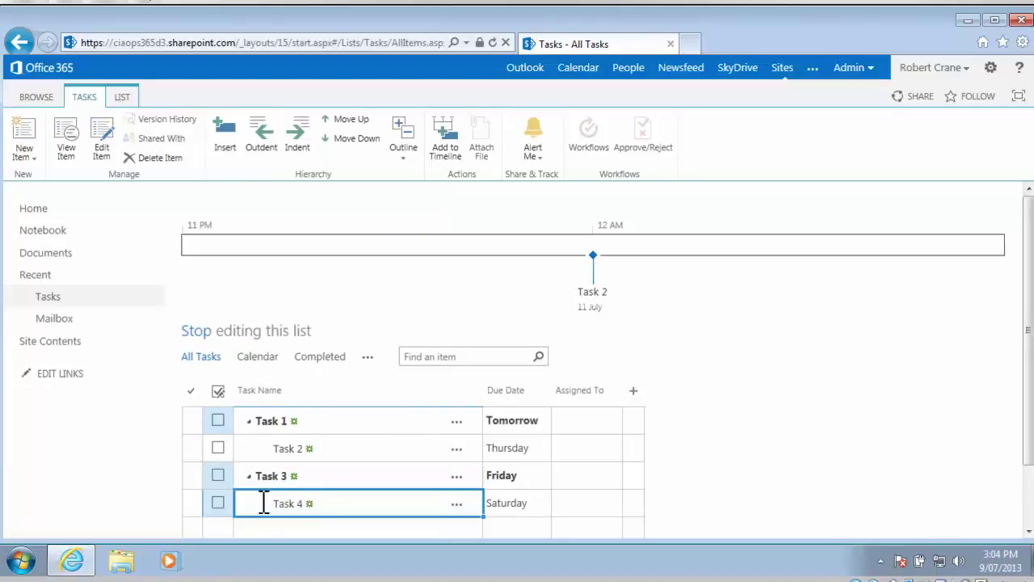
left_click(265, 139)
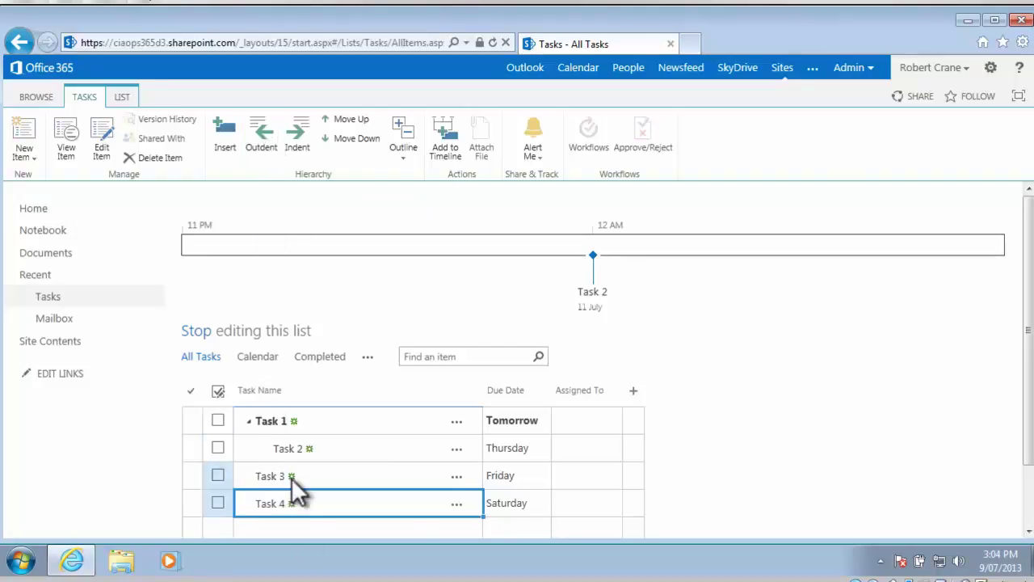
Leave editing, select all four tasks, and add them to the timeline.
left_click(201, 331)
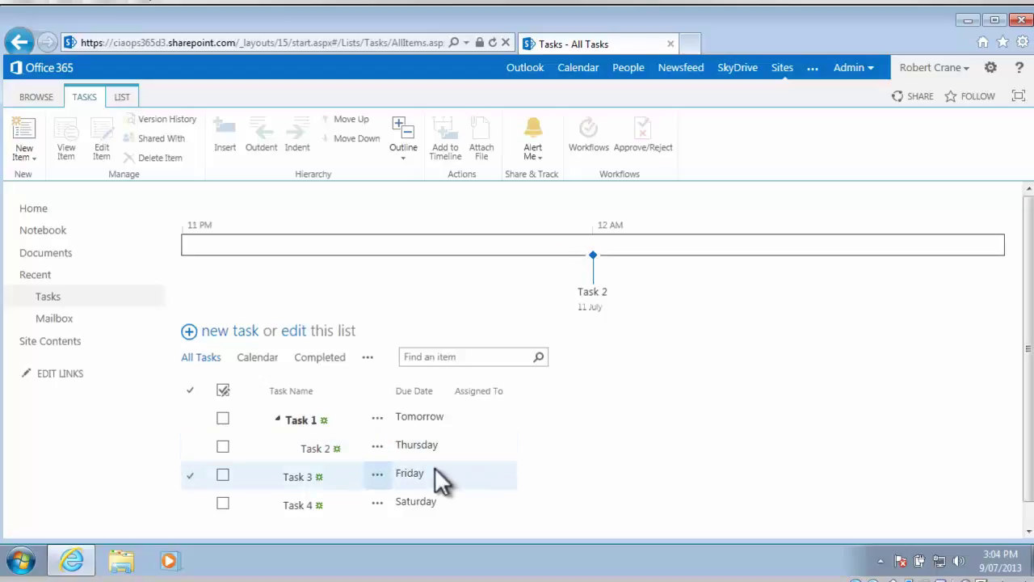
left_click(190, 390)
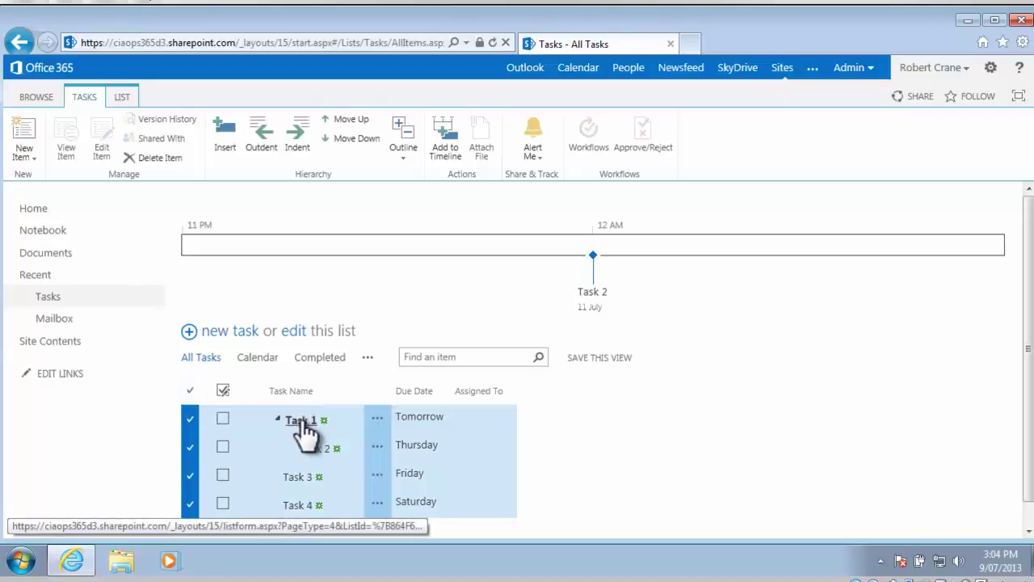
left_click(444, 150)
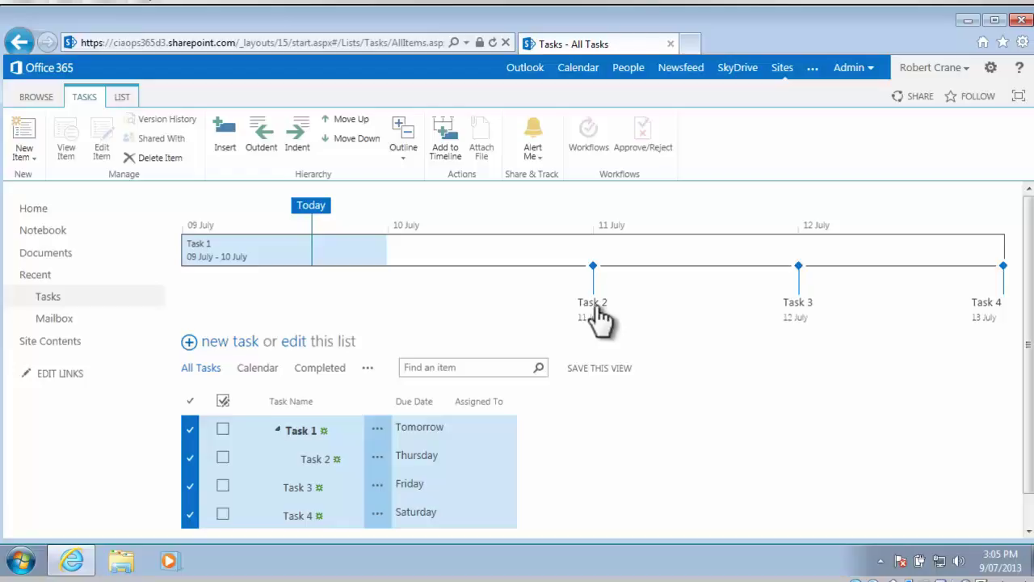
Edit Task 2 from the timeline to give it a start date of 10 July and save.
left_click(595, 307)
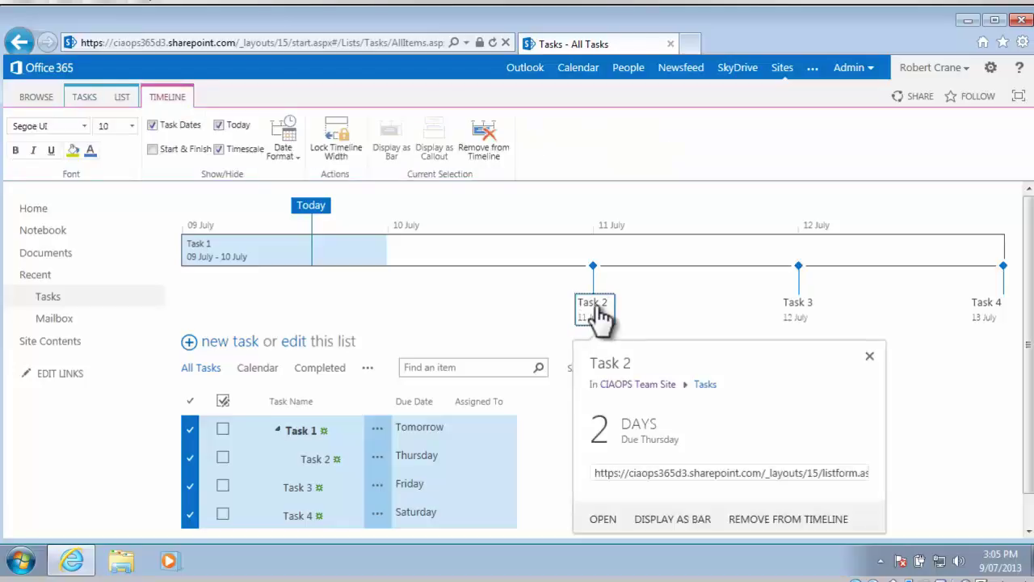
left_click(606, 520)
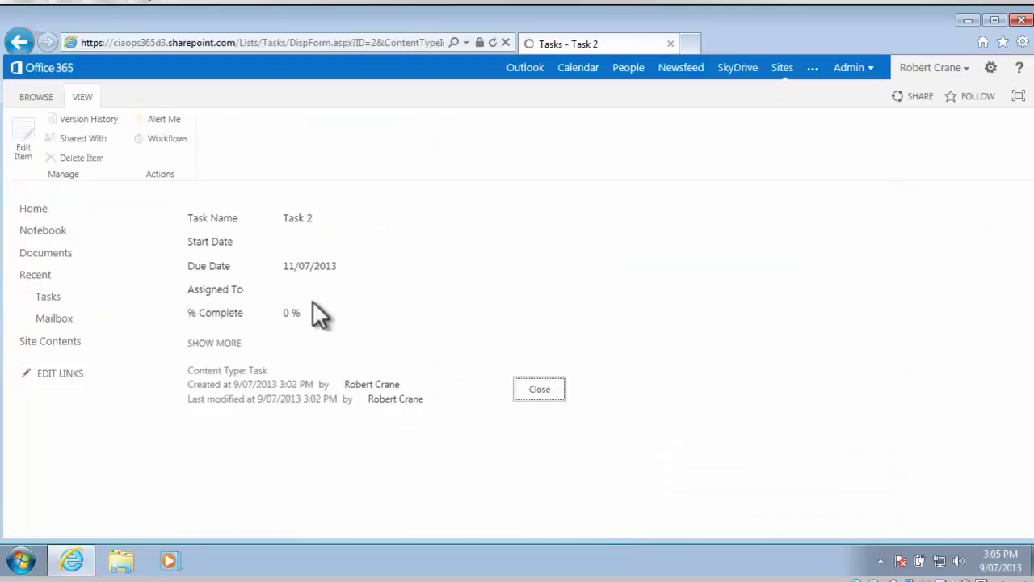
left_click(24, 142)
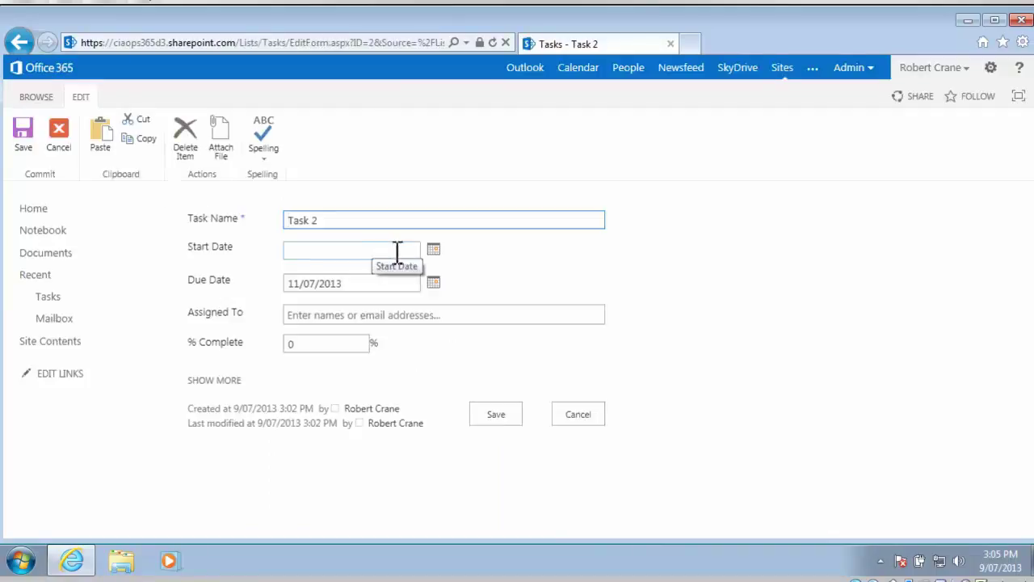
left_click(434, 252)
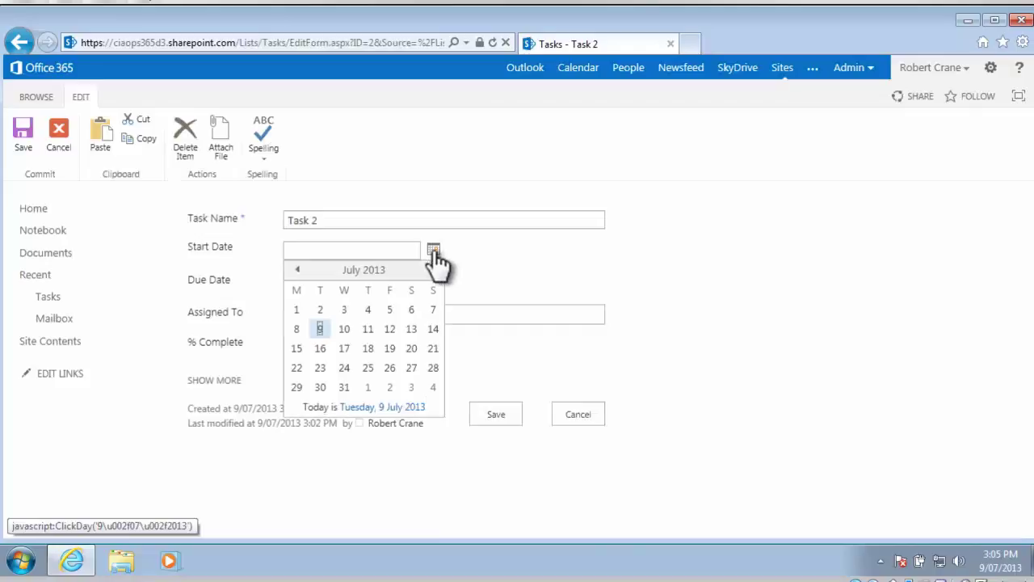
left_click(345, 329)
left_click(497, 413)
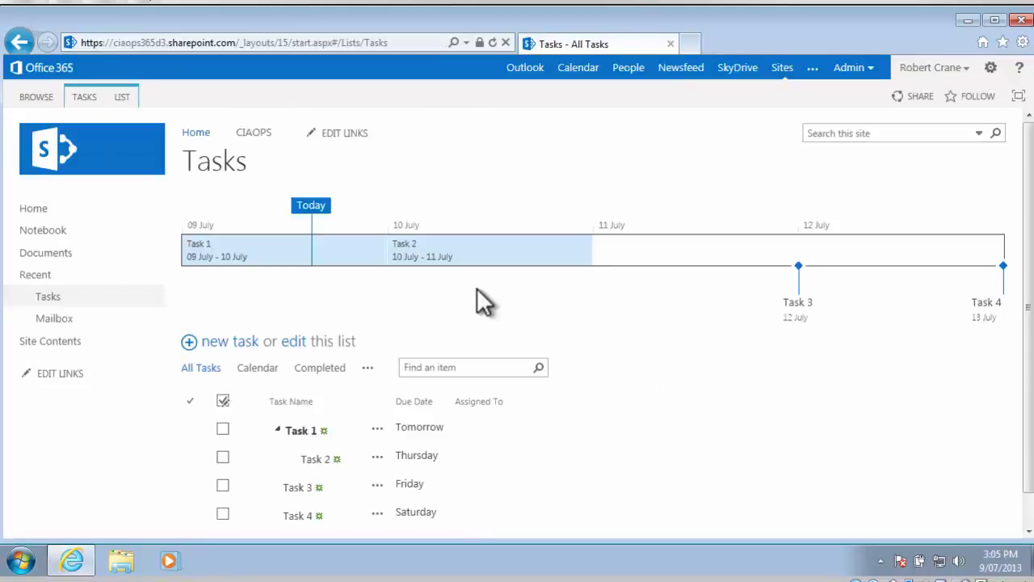
Edit Task 3 to start on 11/07/2013, so its timeline bar spans 11–12 July.
left_click(801, 315)
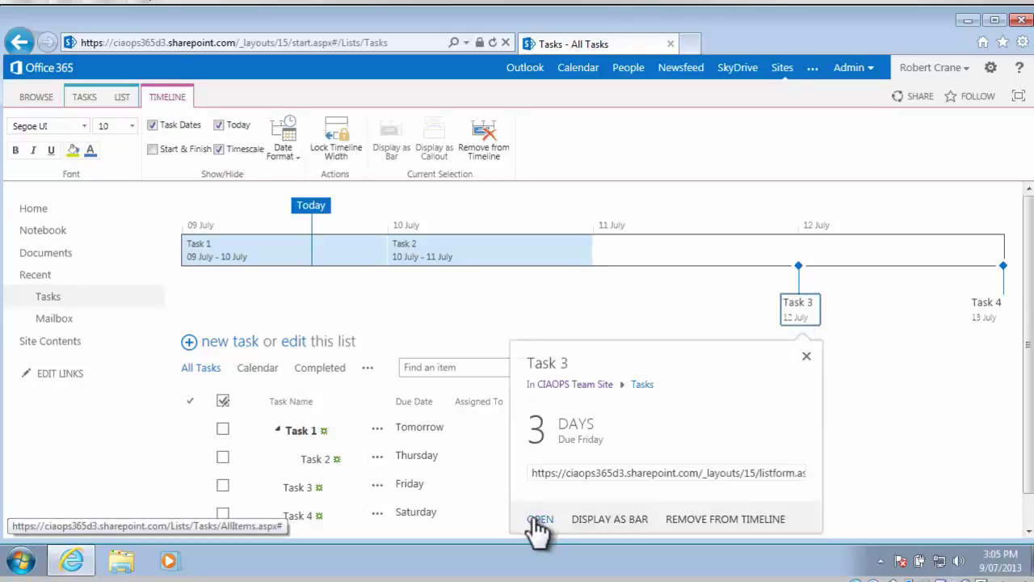
left_click(538, 522)
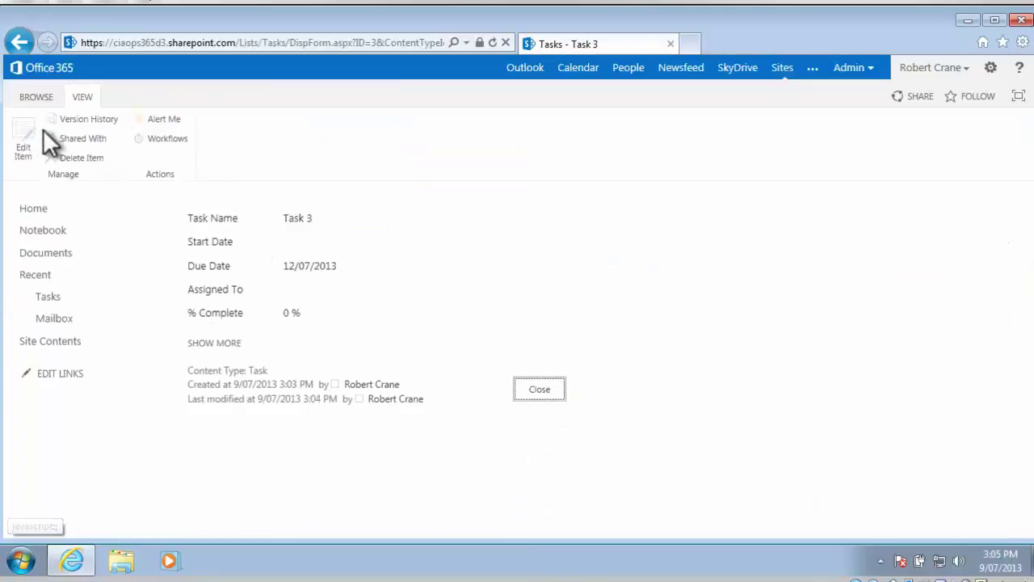
left_click(26, 144)
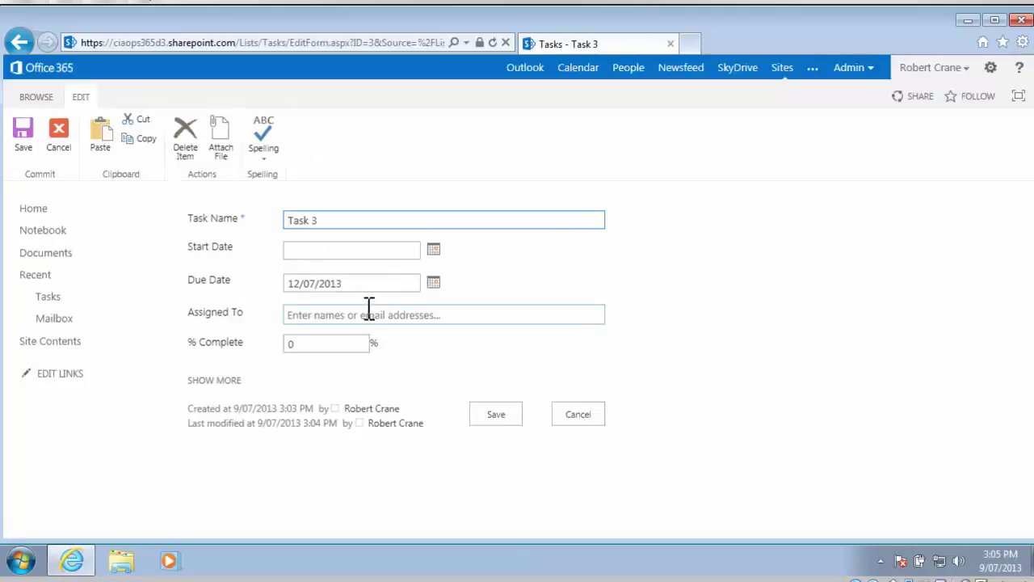
left_click(436, 254)
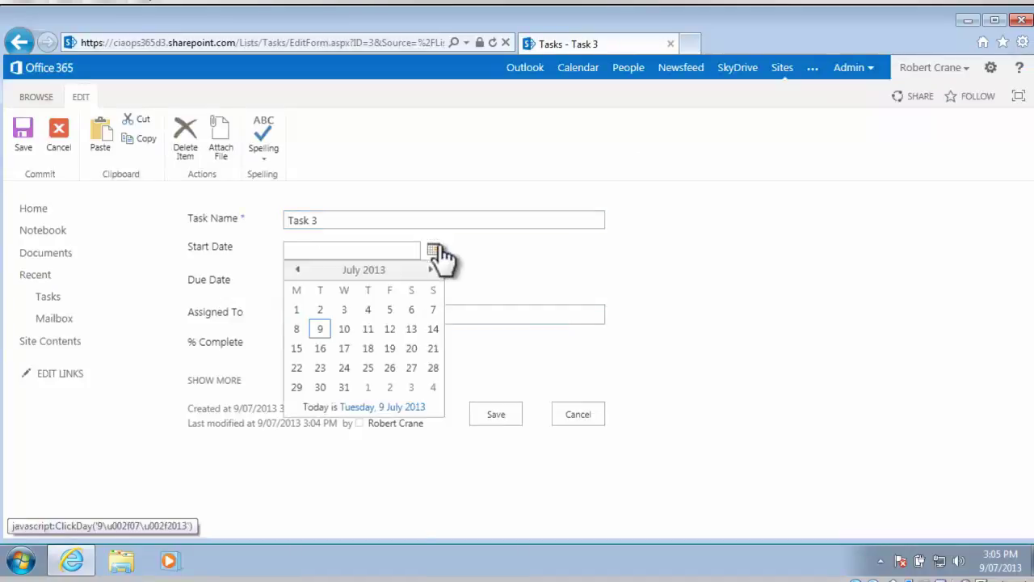
left_click(368, 329)
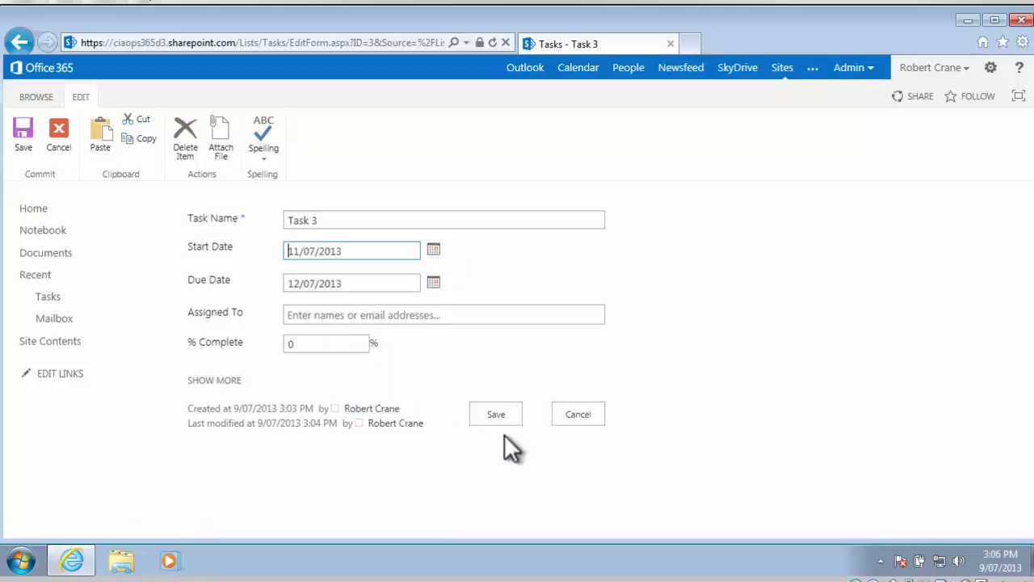
left_click(500, 416)
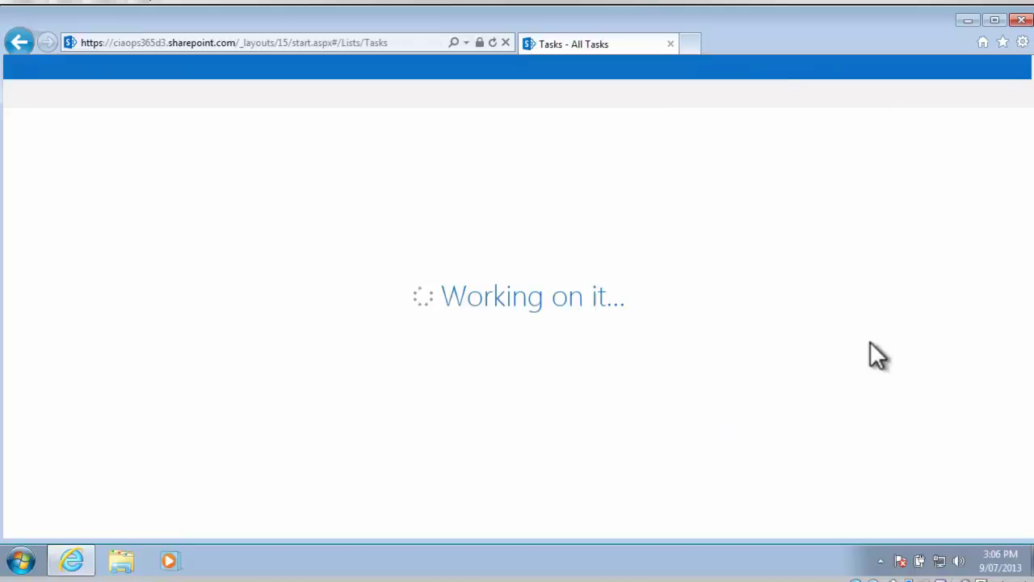
left_click(998, 310)
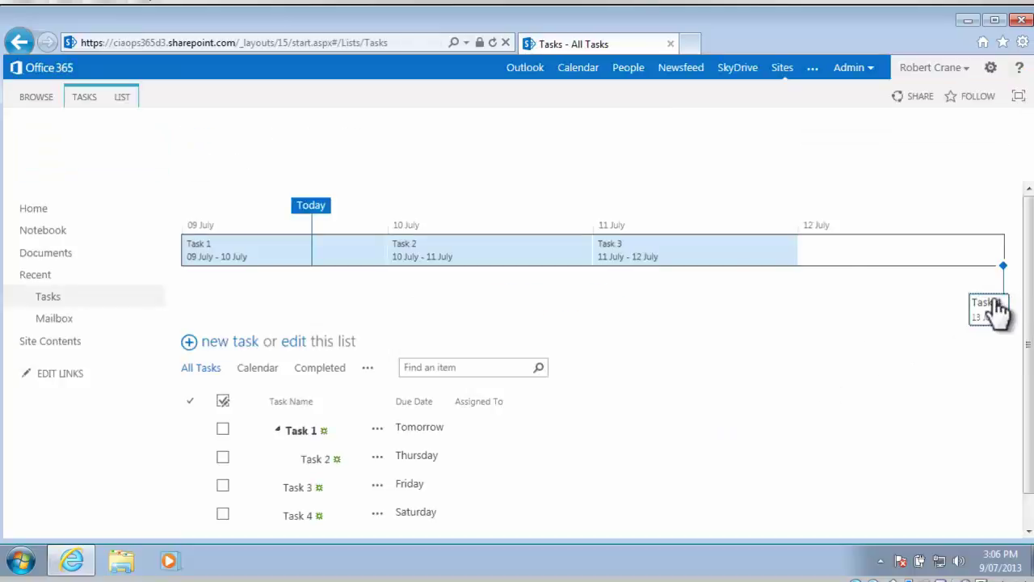
Edit Task 4 to start on 12/07/2013, so its bar spans 12–13 July.
left_click(739, 266)
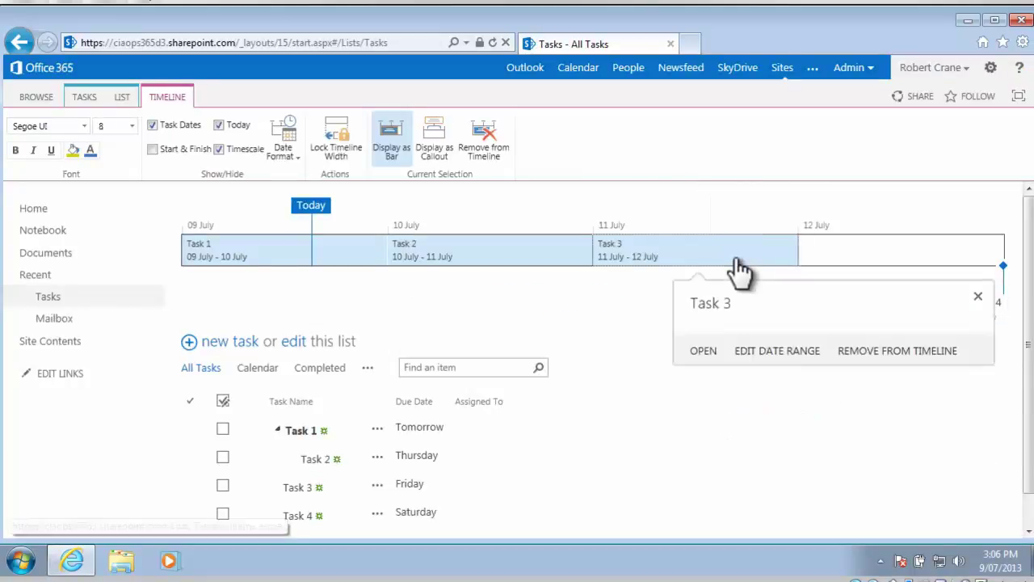
left_click(979, 297)
left_click(987, 311)
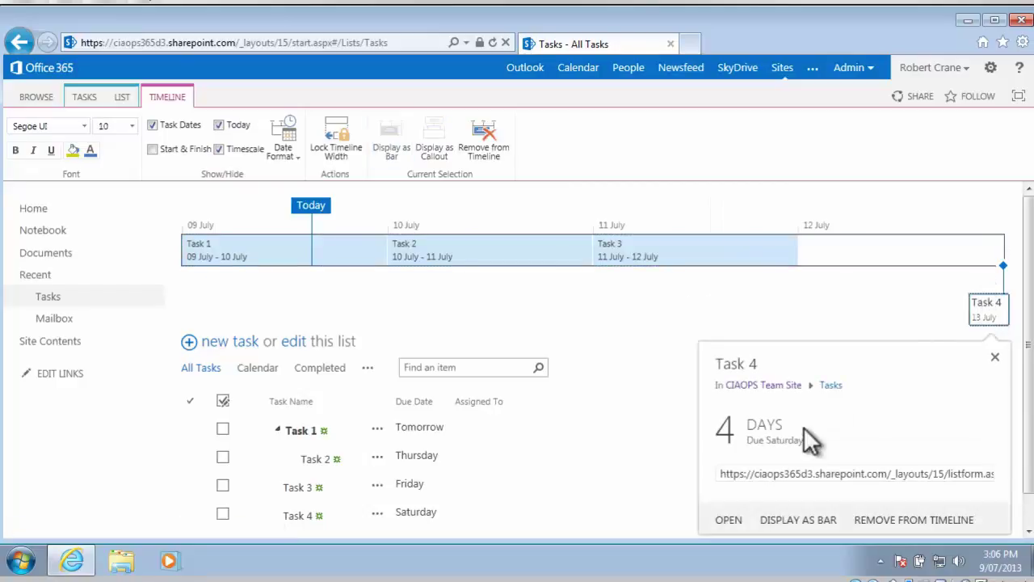
left_click(726, 522)
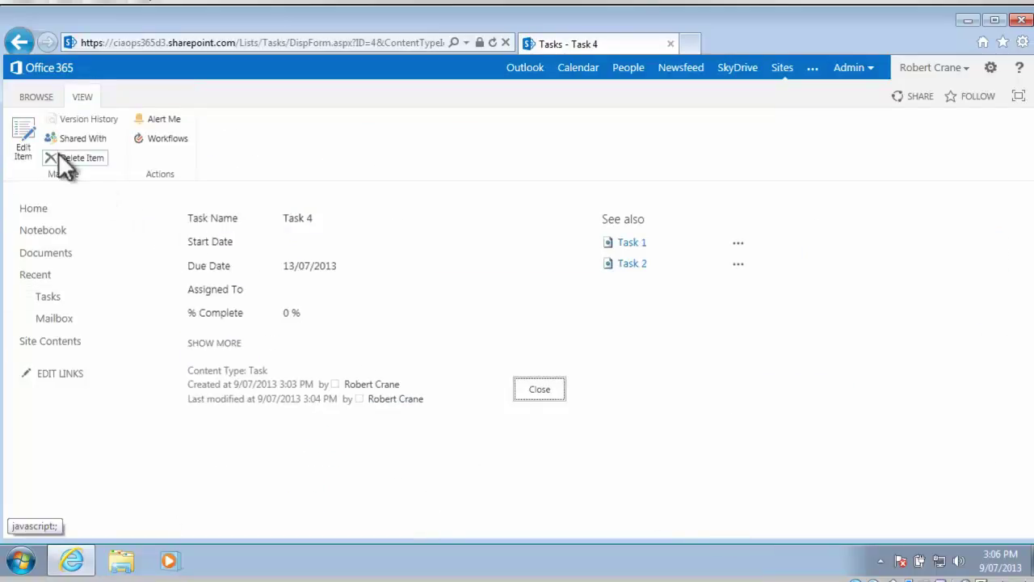
left_click(25, 137)
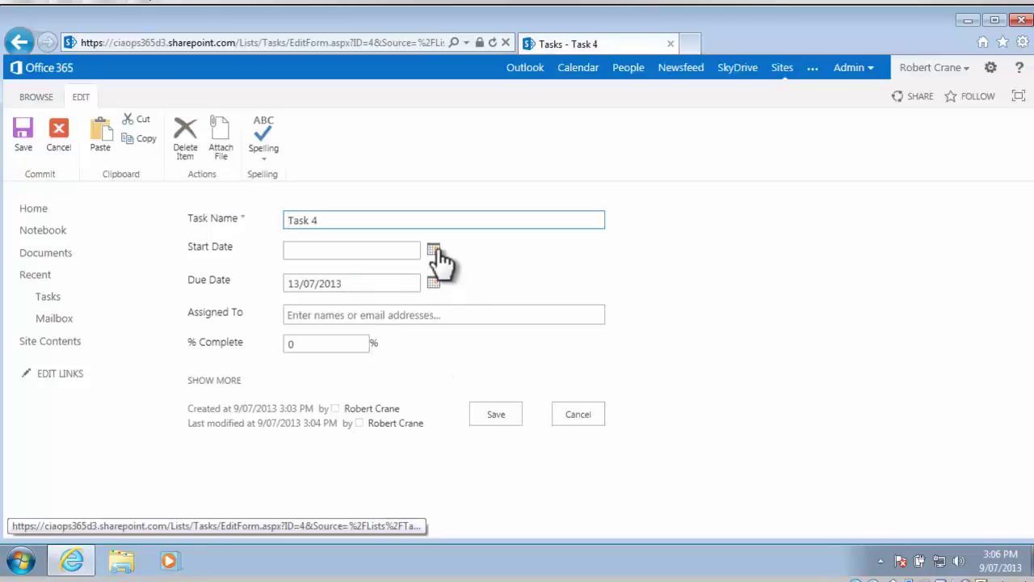
left_click(434, 250)
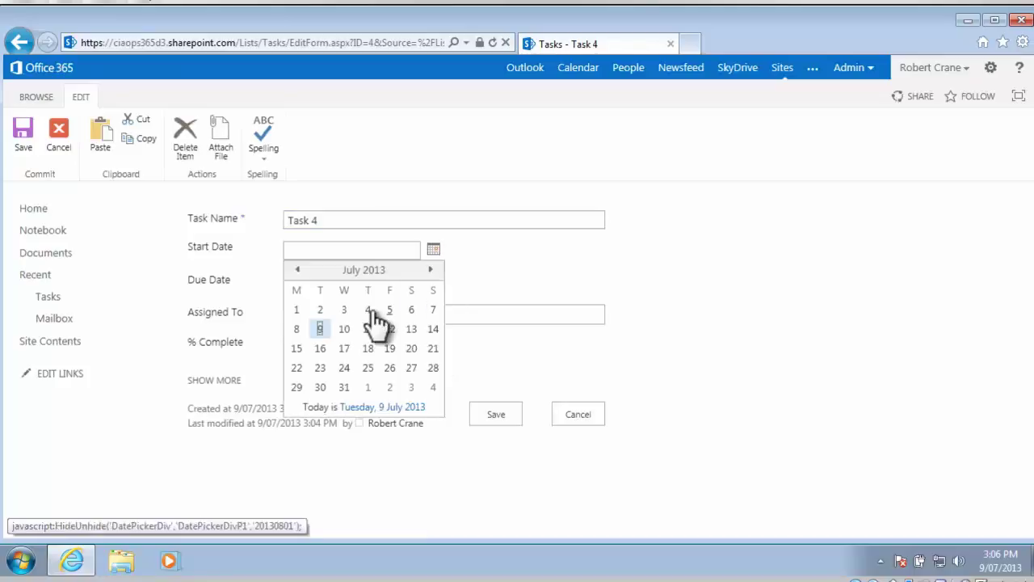
left_click(390, 329)
left_click(489, 420)
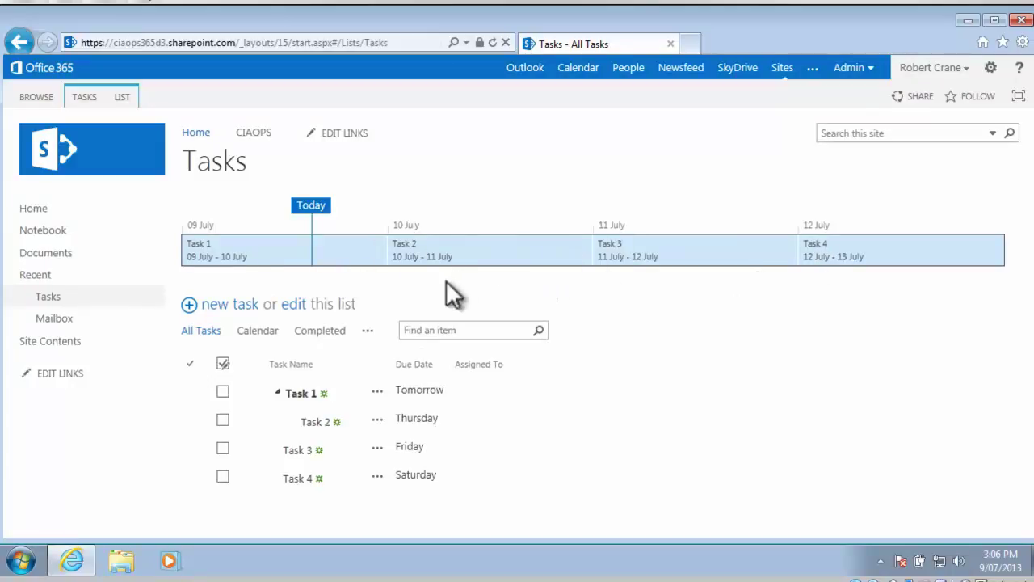
Make the Task 1 bar red with bold white text.
left_click(284, 259)
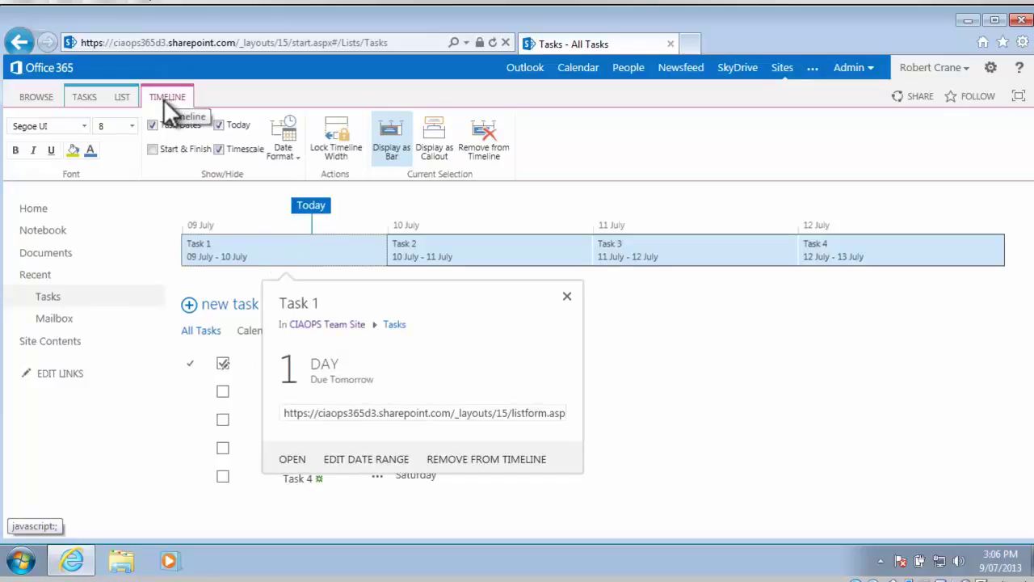
left_click(77, 152)
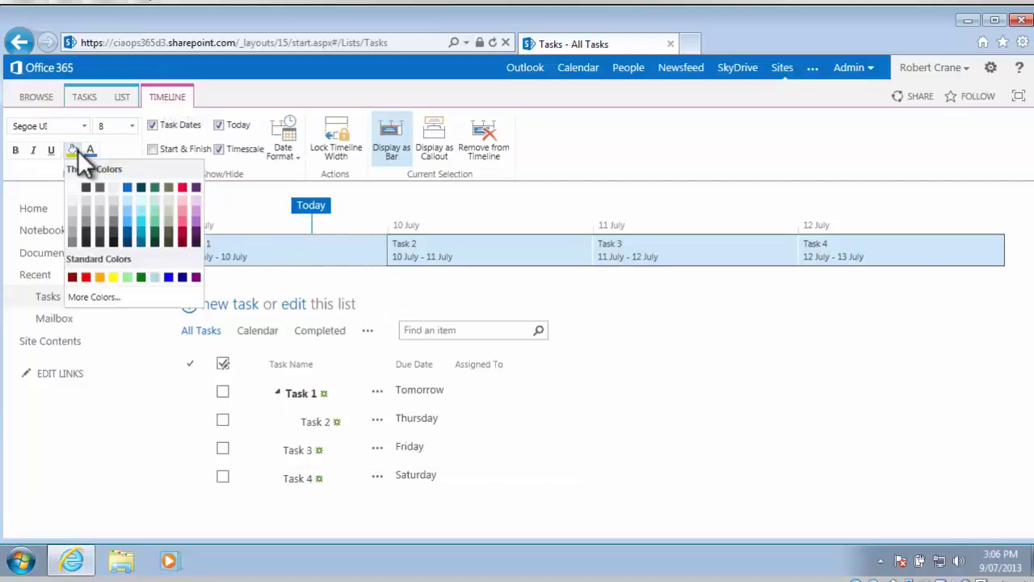
left_click(85, 278)
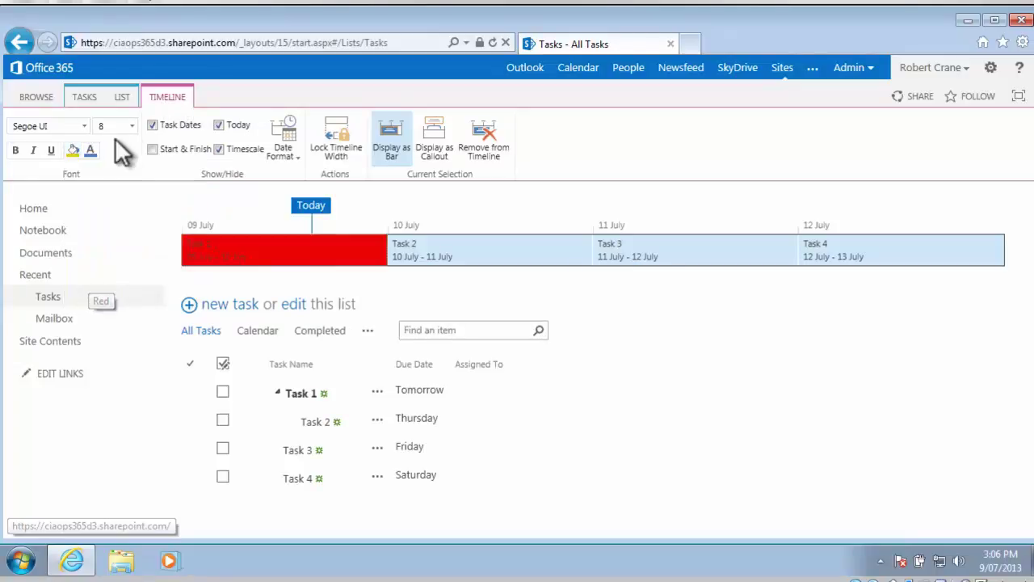
left_click(91, 151)
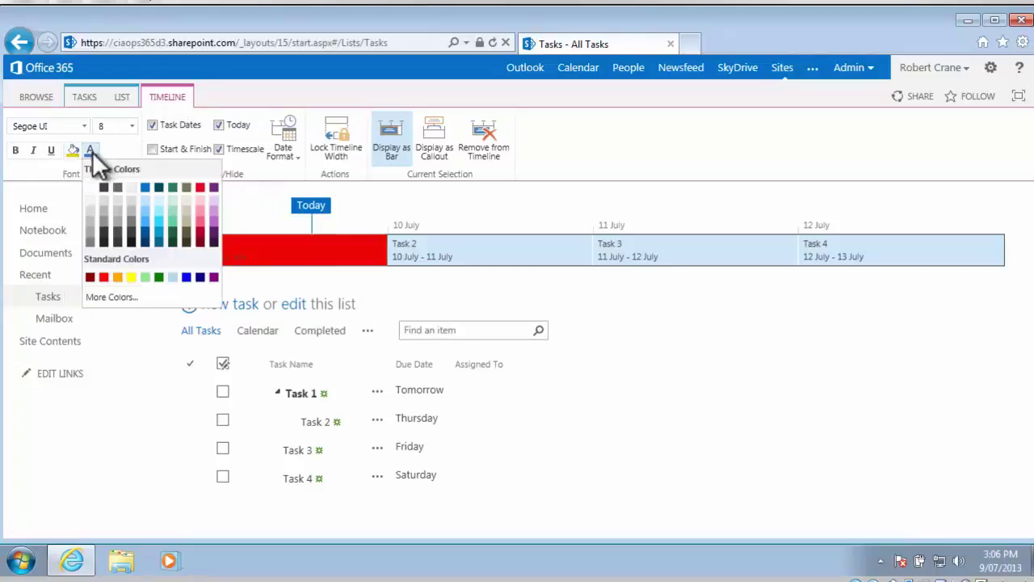
left_click(91, 187)
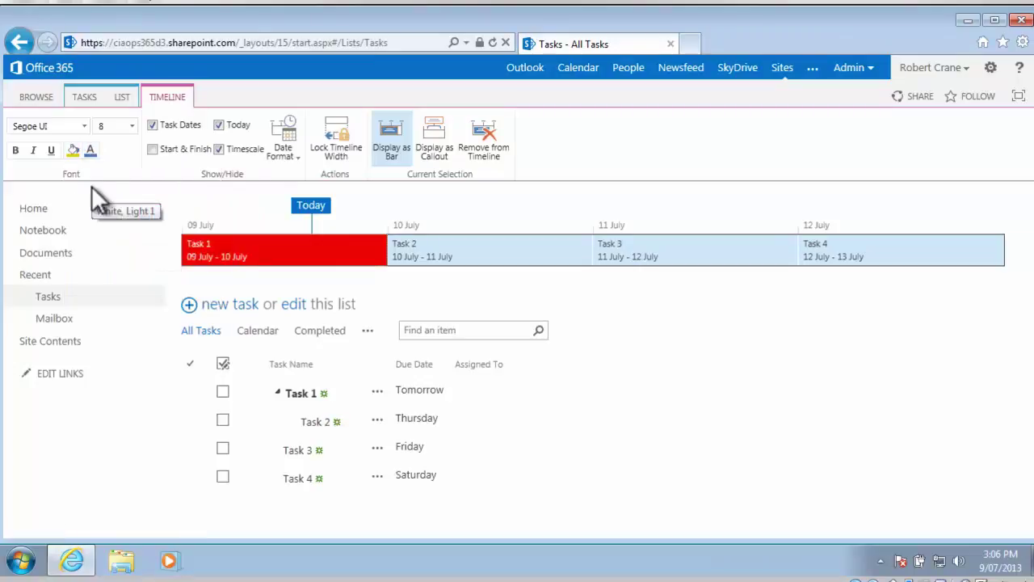
left_click(16, 152)
Make the Task 2 bar orange with white text.
left_click(493, 259)
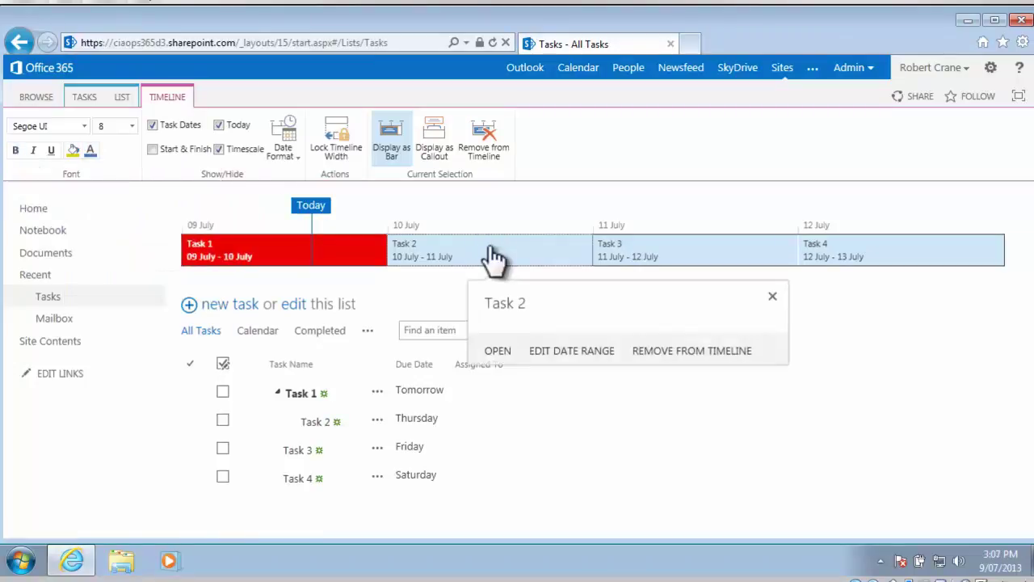
left_click(72, 154)
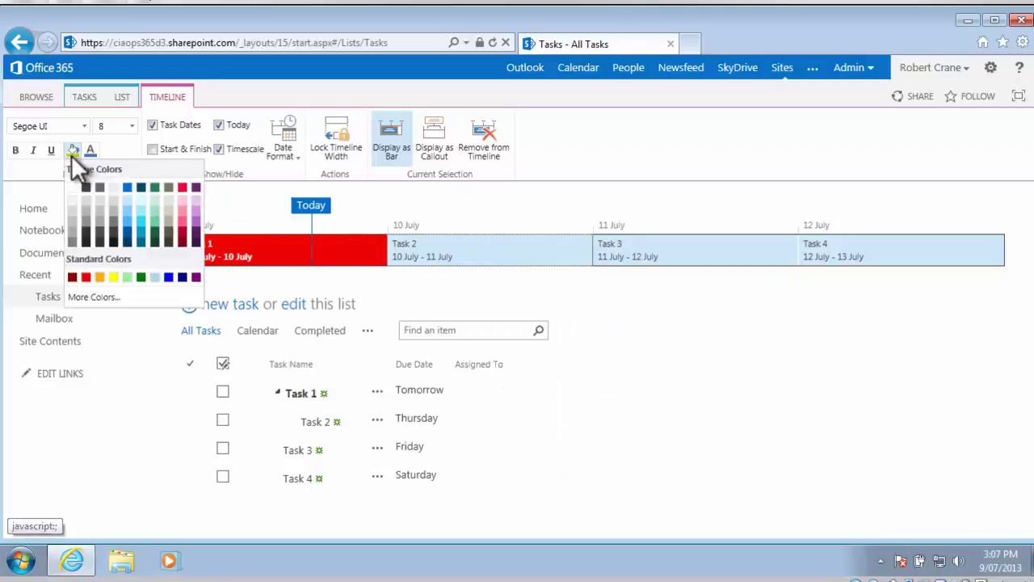
left_click(99, 277)
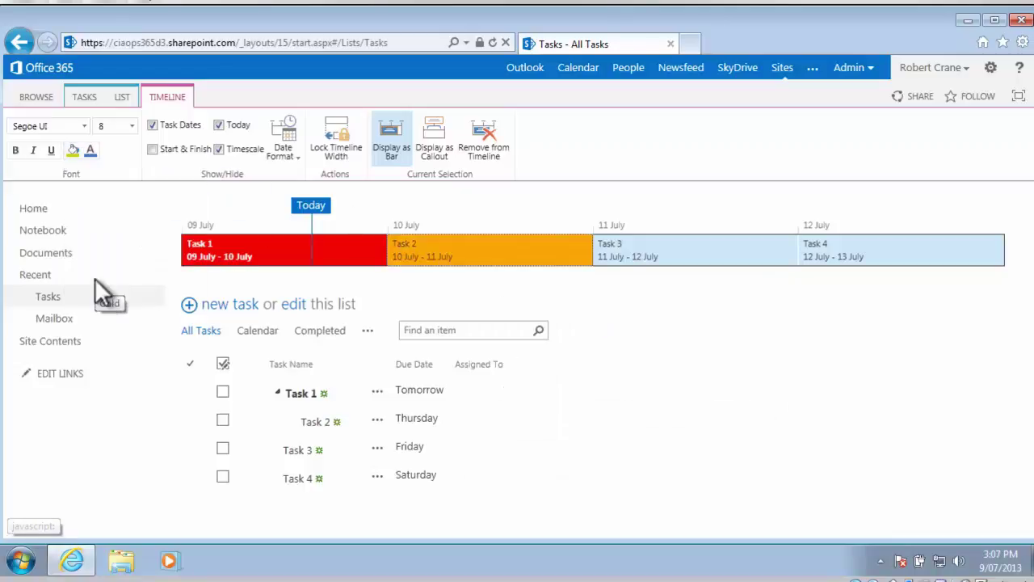
left_click(91, 152)
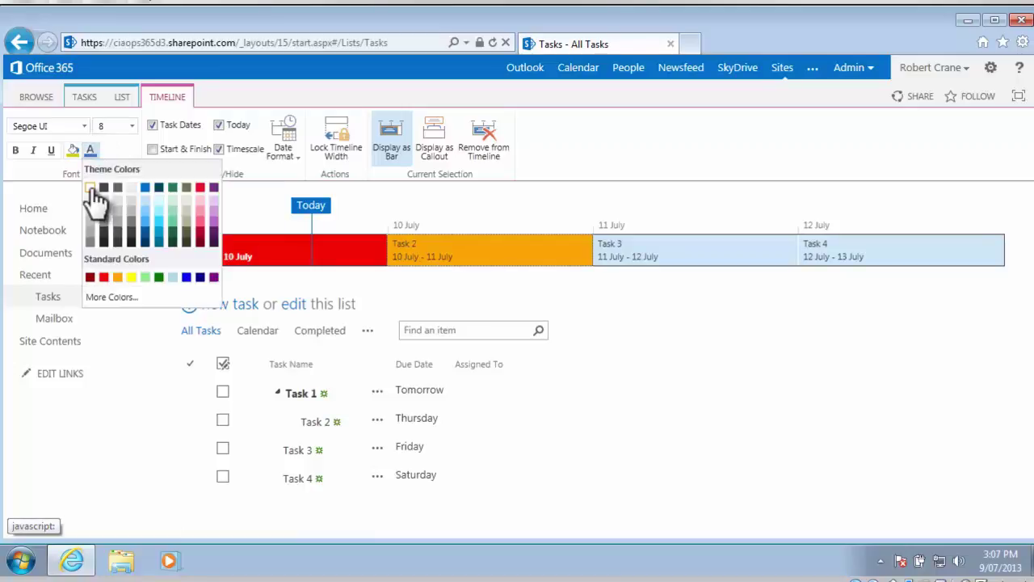
left_click(90, 188)
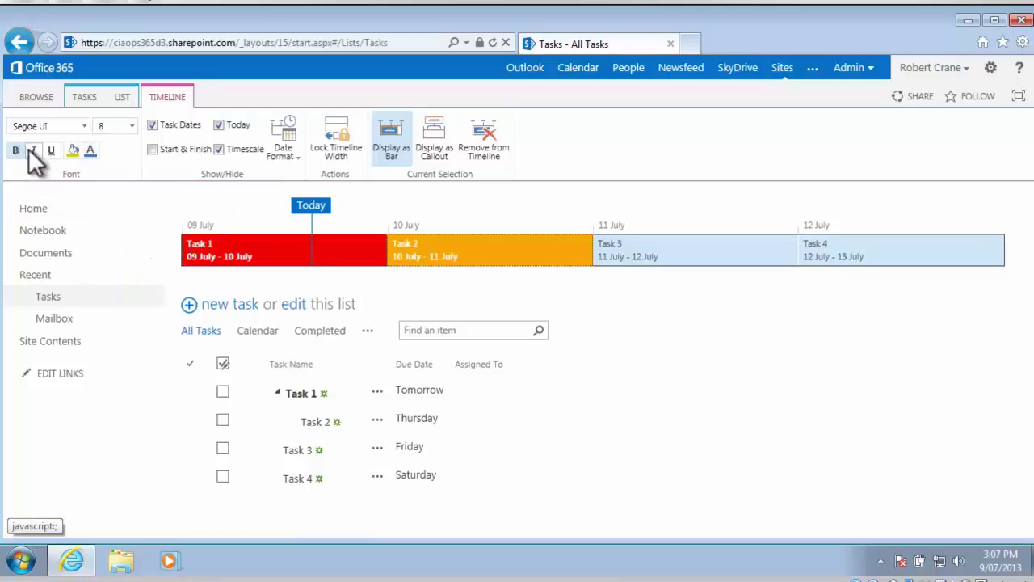
Make the Task 3 bar dark green with white 11 pt text.
left_click(636, 260)
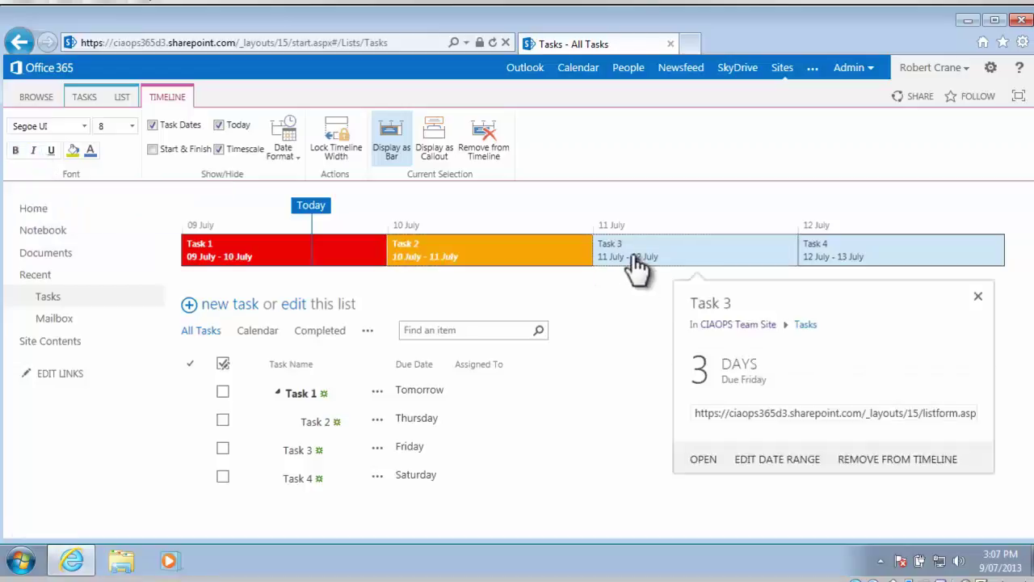
left_click(74, 152)
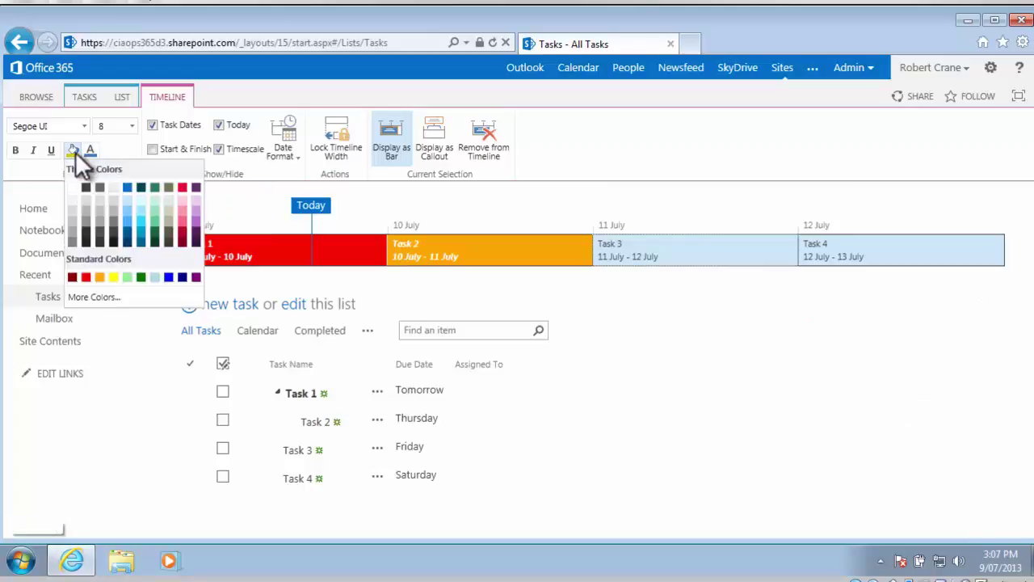
left_click(140, 277)
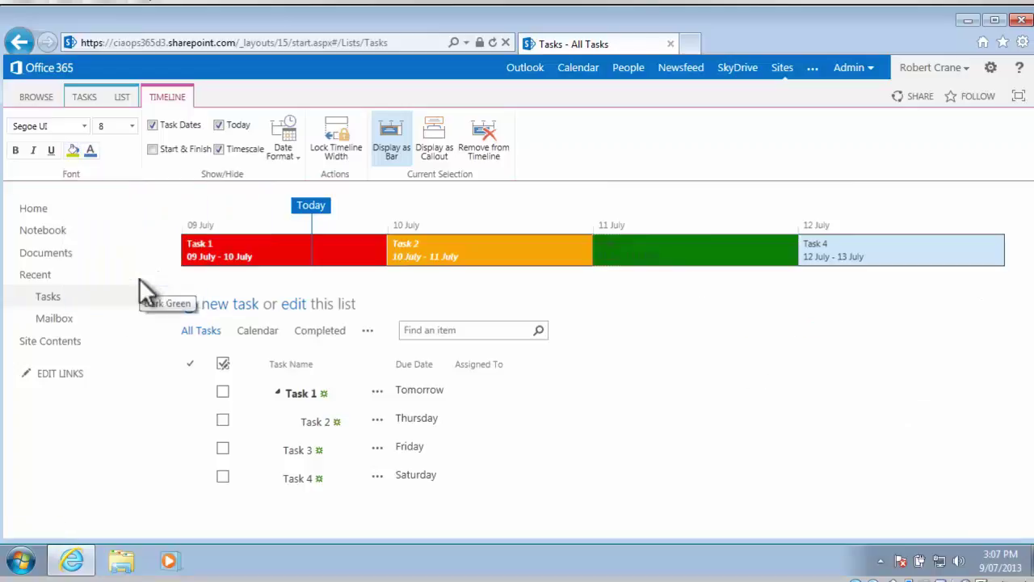
left_click(91, 151)
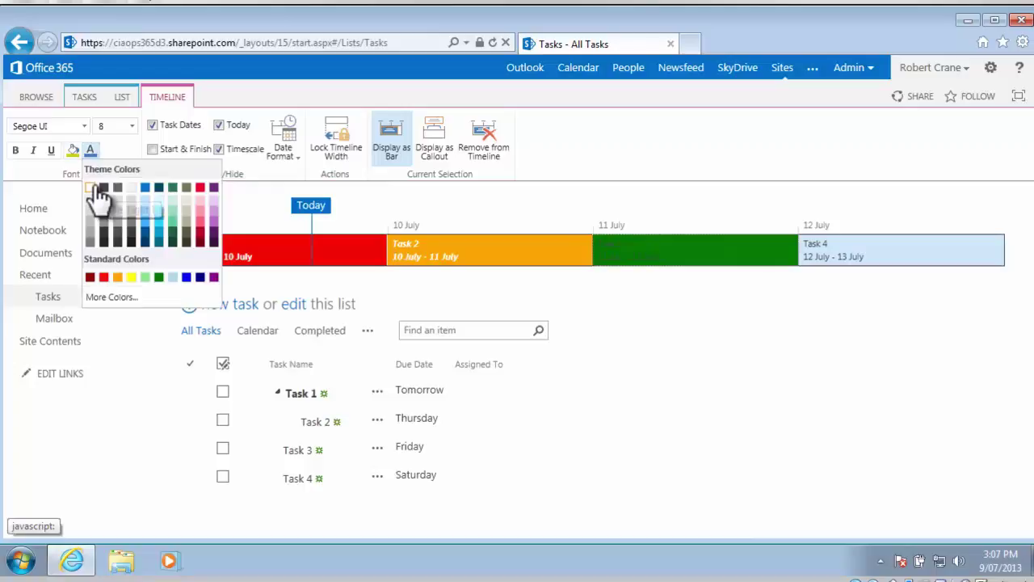
left_click(91, 186)
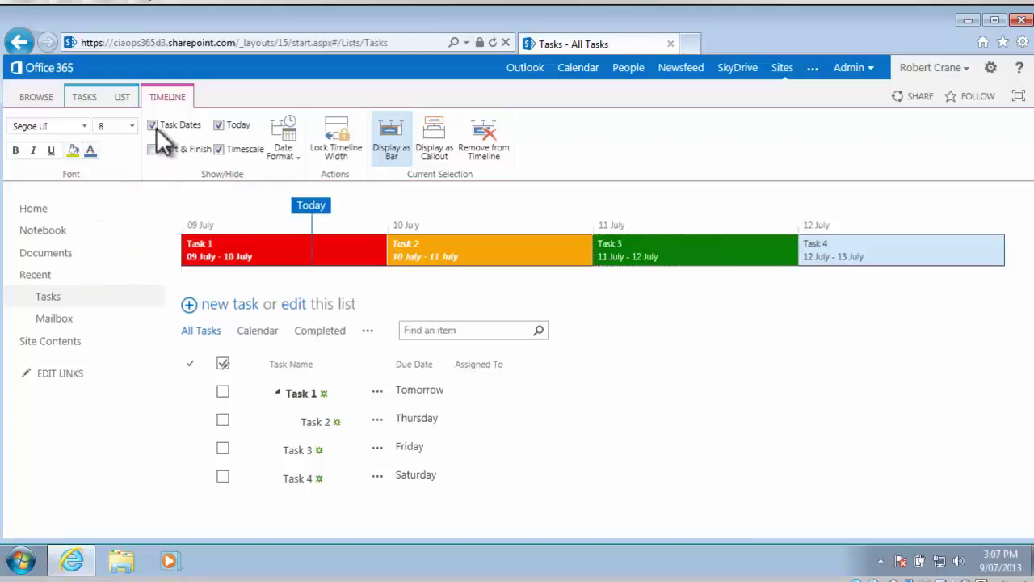
left_click(131, 126)
left_click(101, 183)
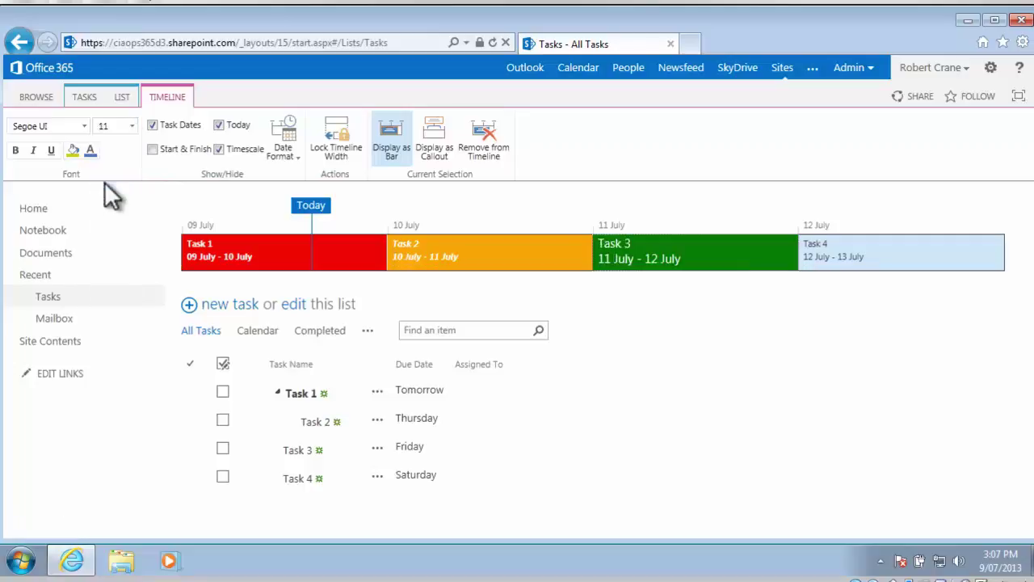
Fill the Task 4 bar blue with bold white text, then deselect to check the result.
left_click(887, 251)
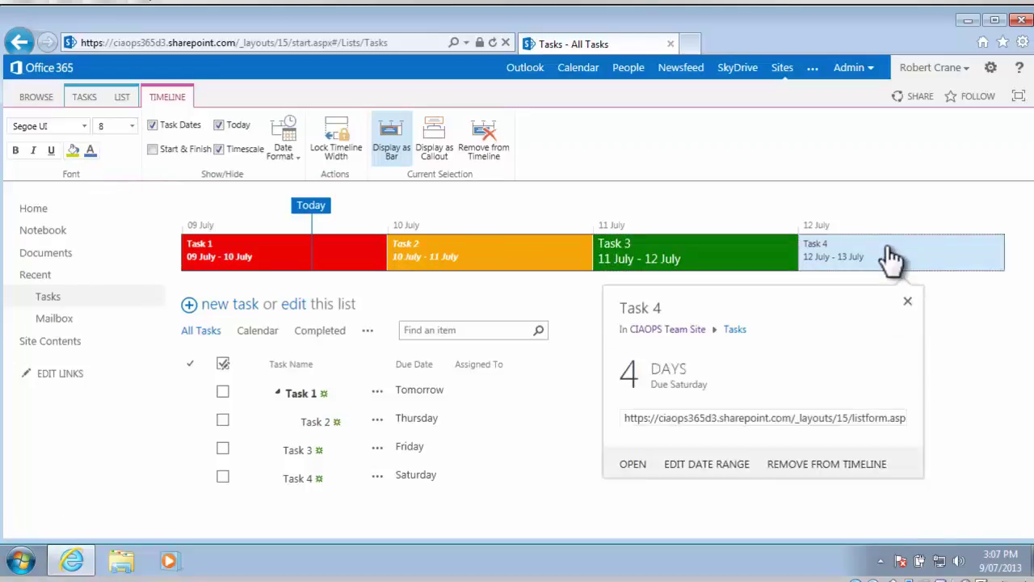
left_click(74, 152)
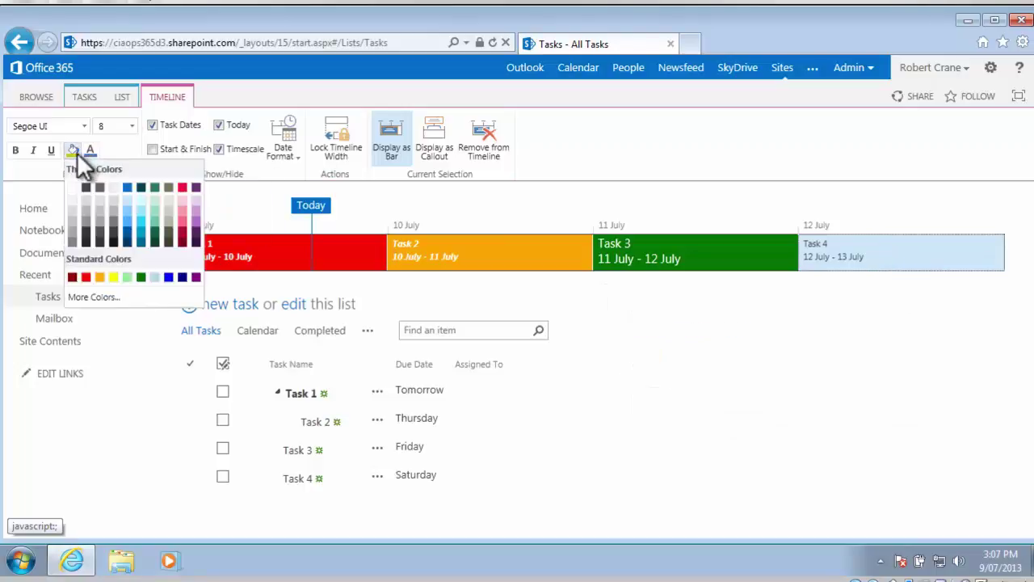
left_click(168, 277)
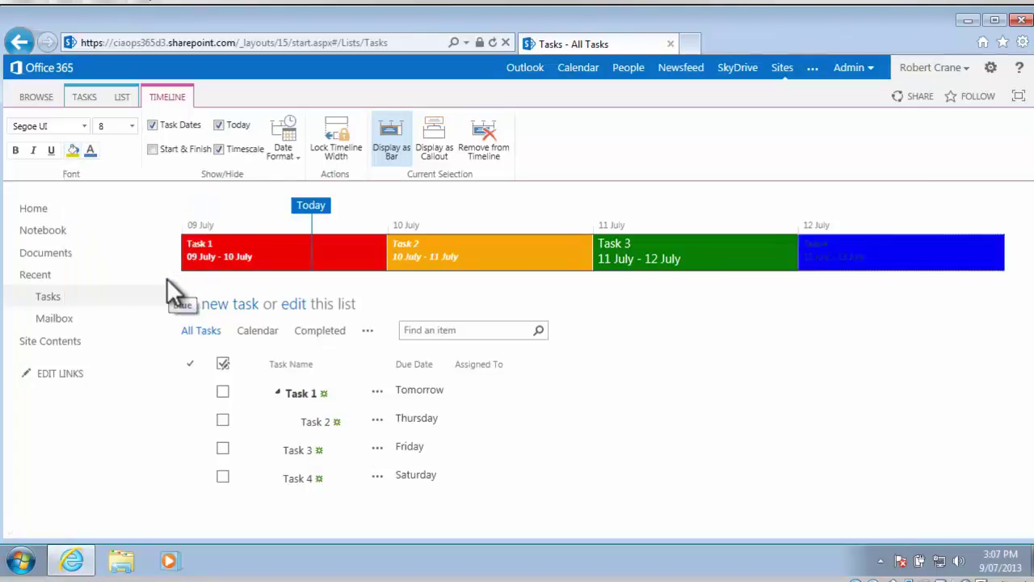
left_click(73, 151)
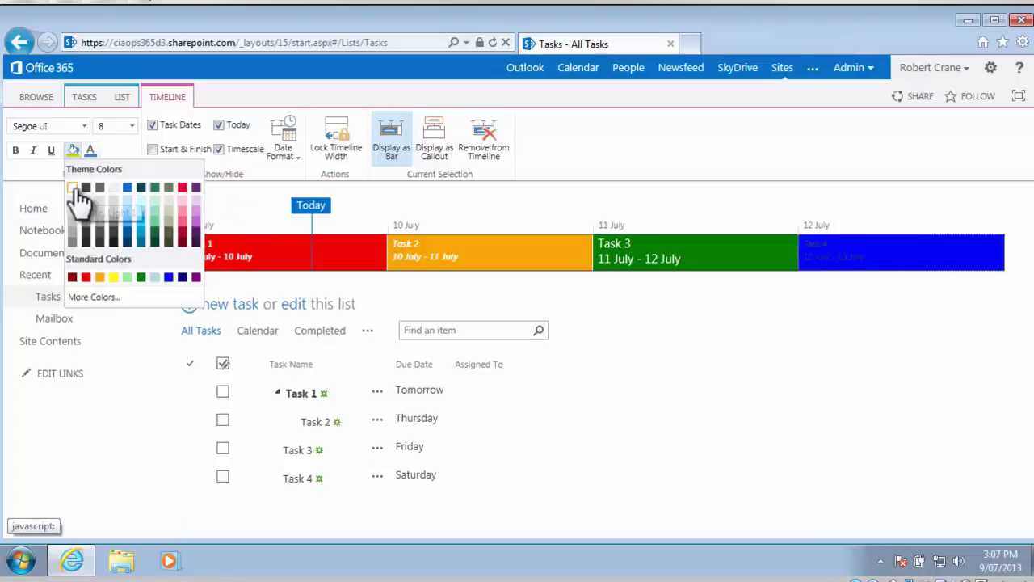
left_click(73, 187)
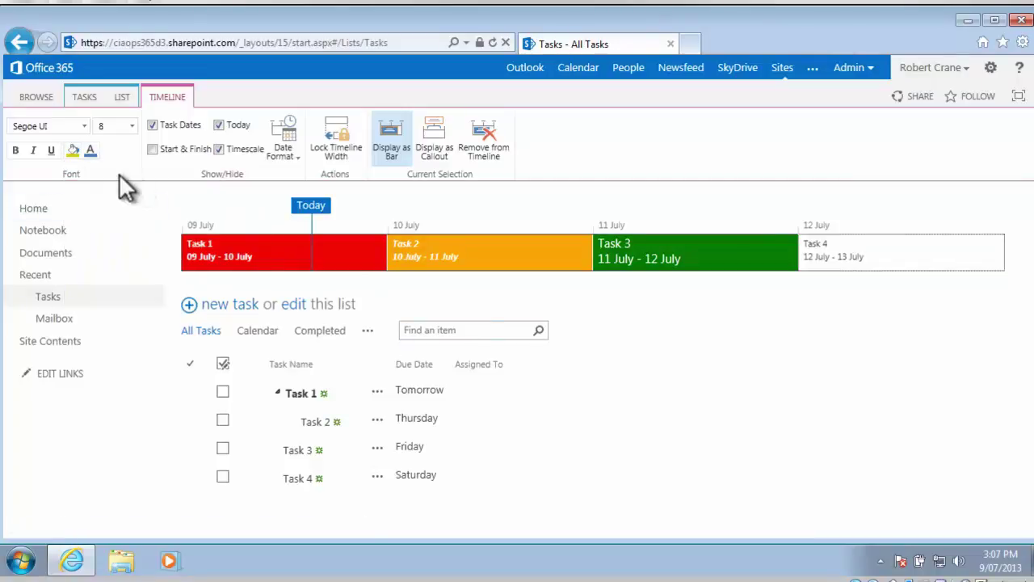
left_click(74, 152)
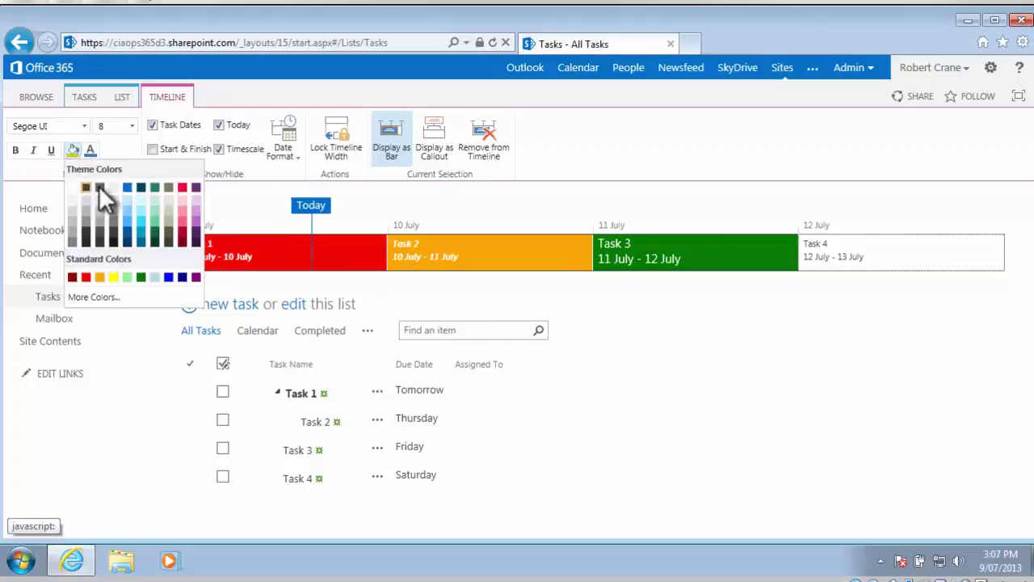
left_click(169, 278)
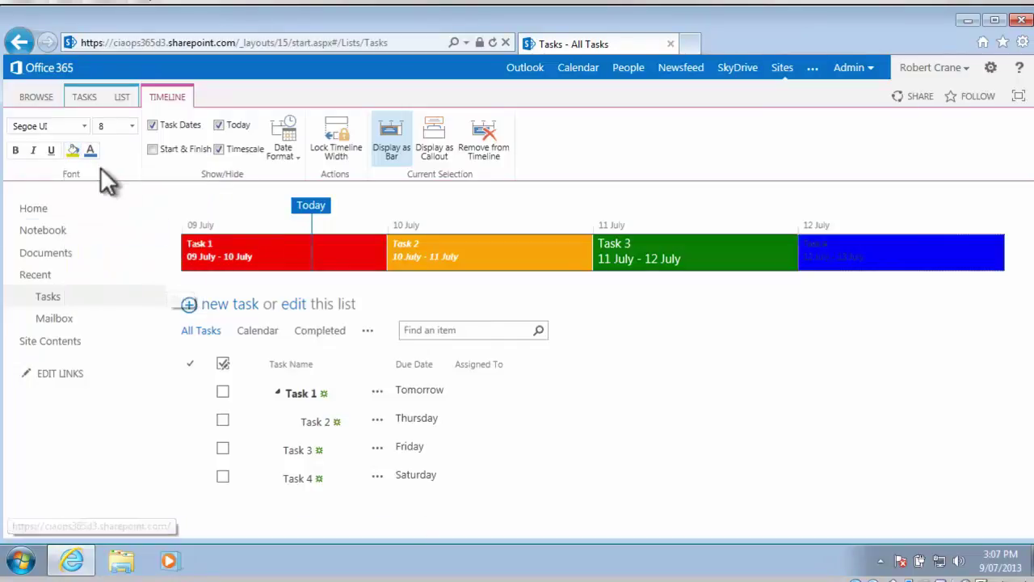
left_click(91, 152)
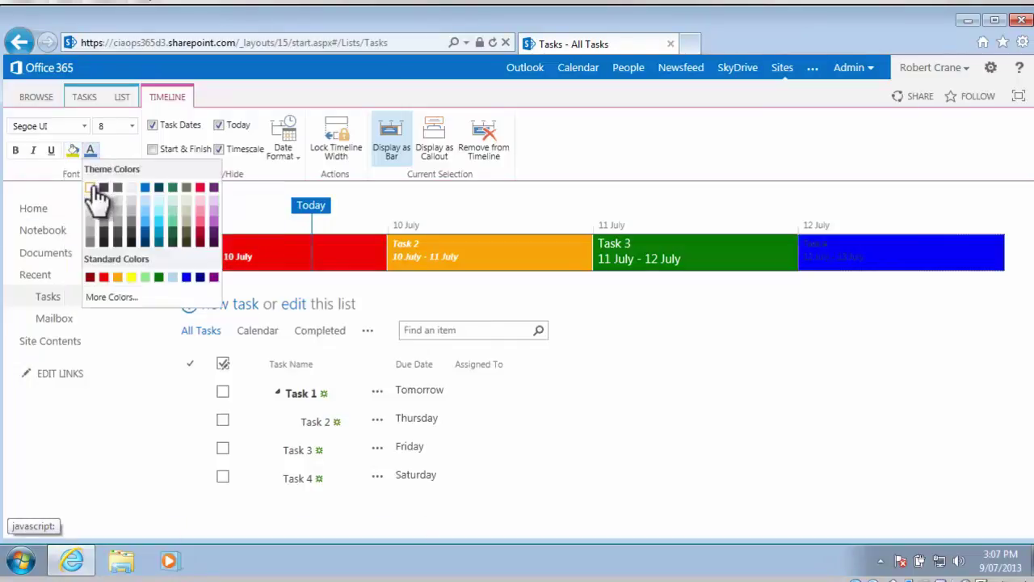
left_click(90, 185)
left_click(15, 150)
left_click(683, 395)
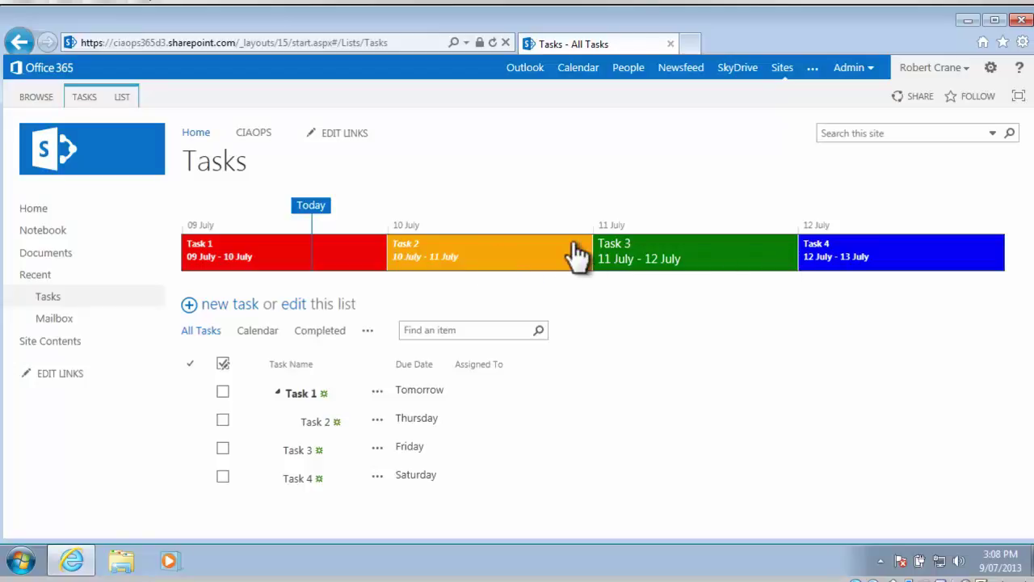
Drag Tasks 2, 3 and 4 down onto their own rows, one below another.
left_click(501, 252)
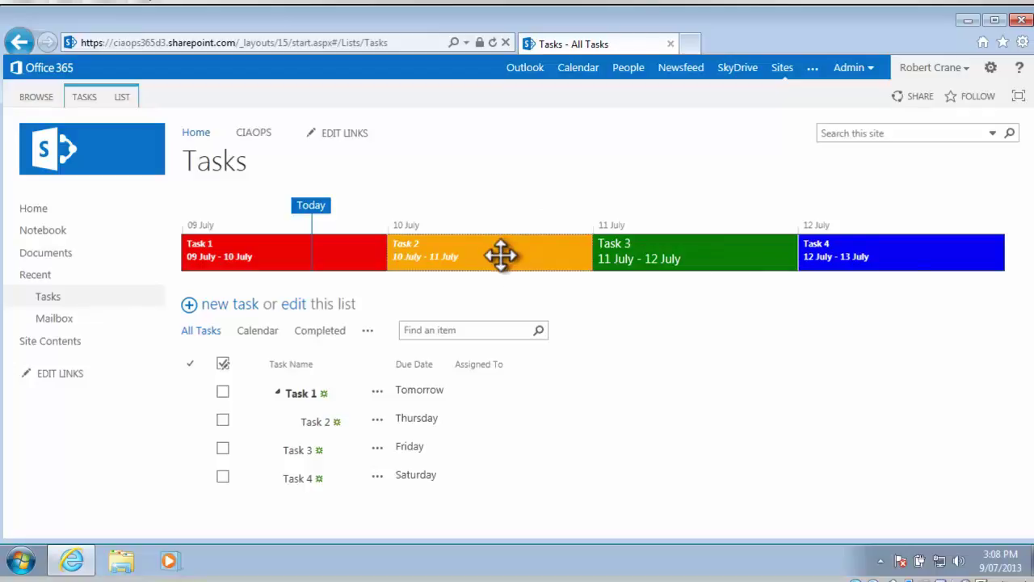
left_click_drag(501, 252, 500, 277)
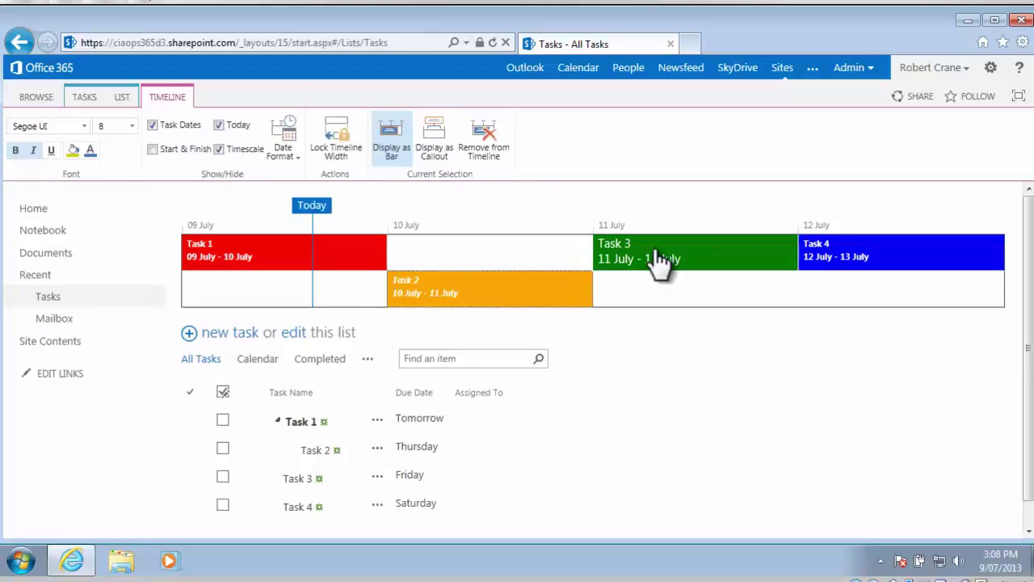
left_click_drag(657, 254, 657, 317)
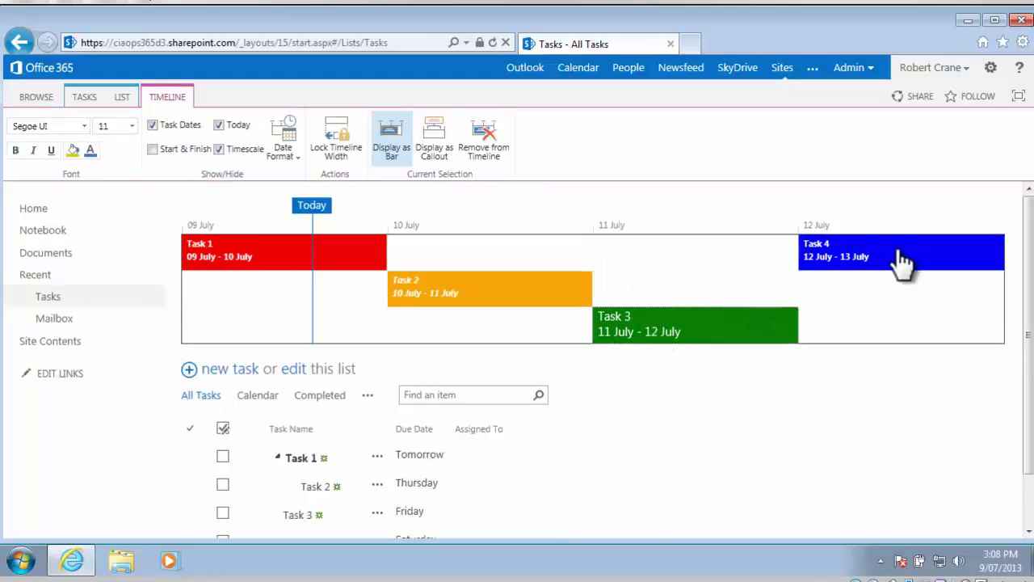
left_click_drag(901, 266, 896, 362)
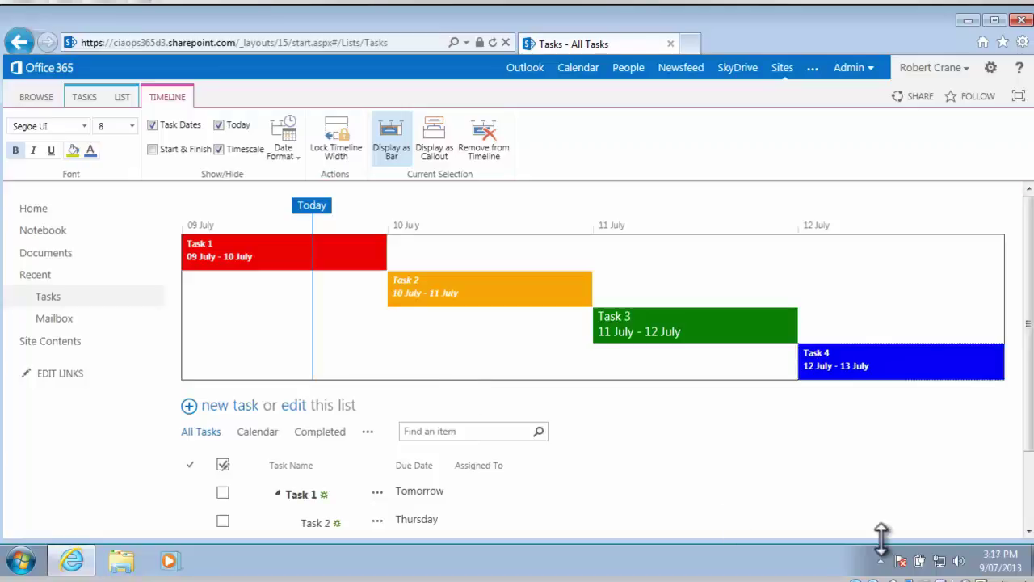
Turn Task 2 into a callout with orange highlighting and red text.
left_click(521, 293)
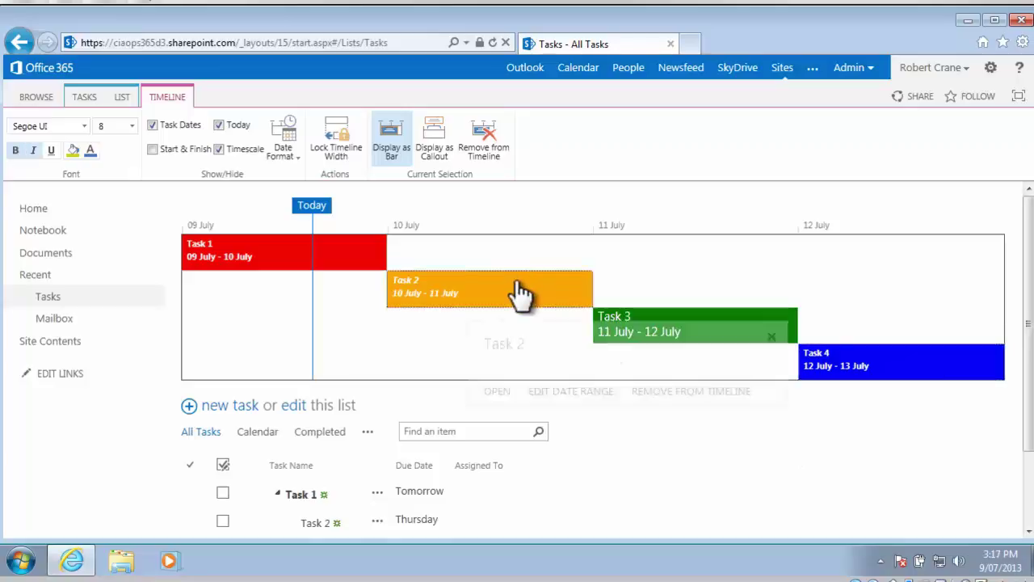
left_click(442, 162)
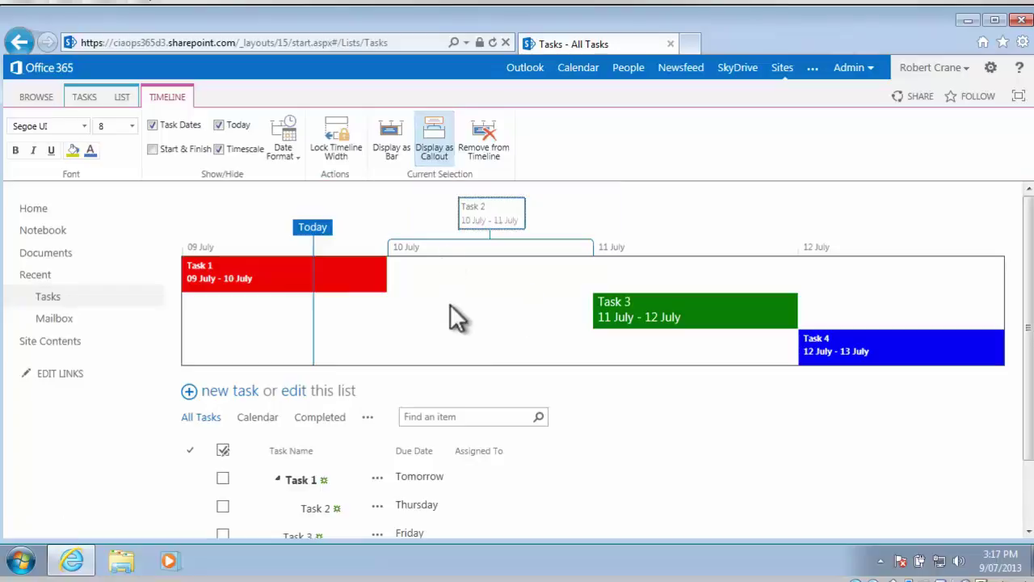
left_click(492, 212)
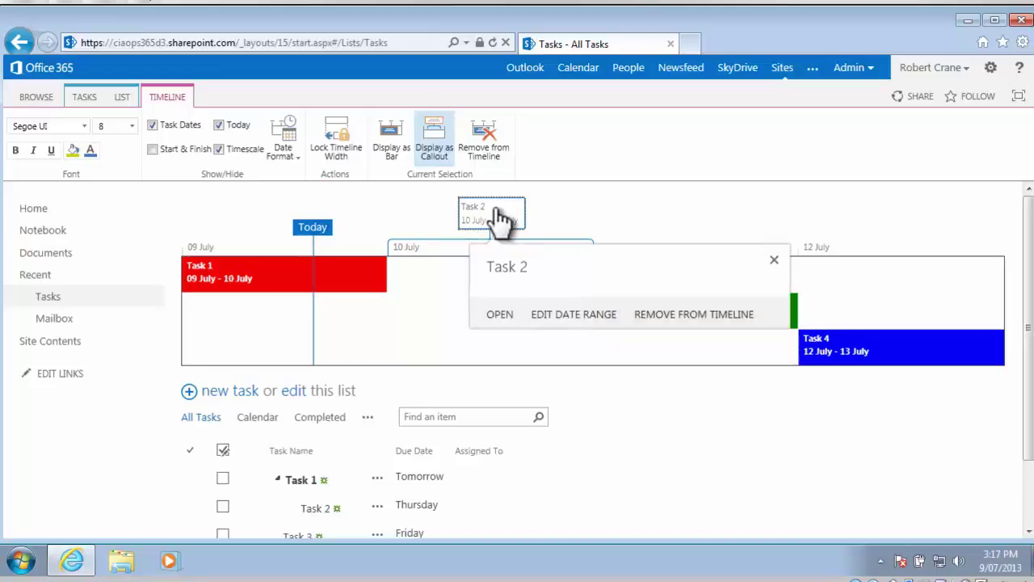
left_click(73, 150)
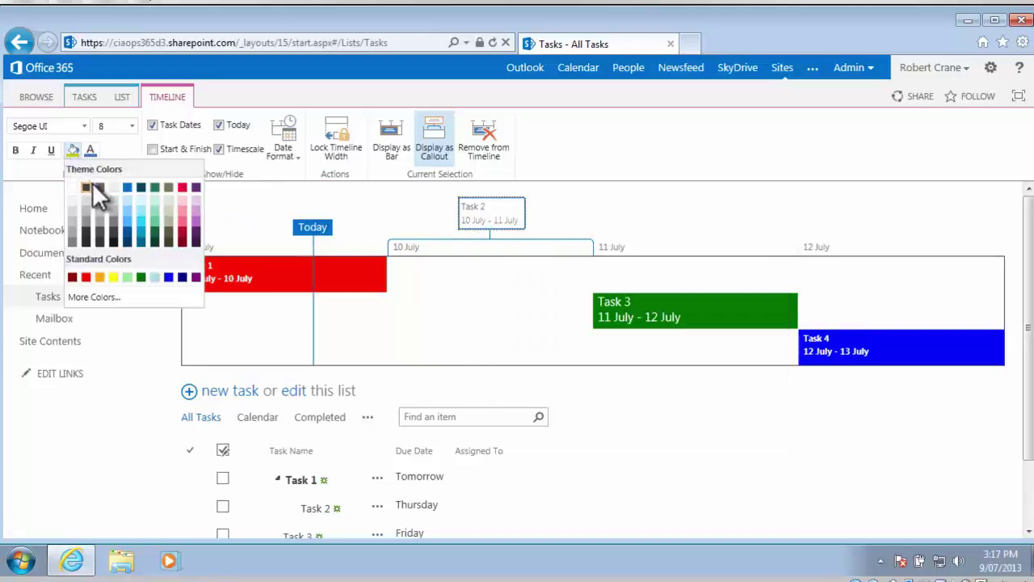
left_click(101, 277)
left_click(92, 152)
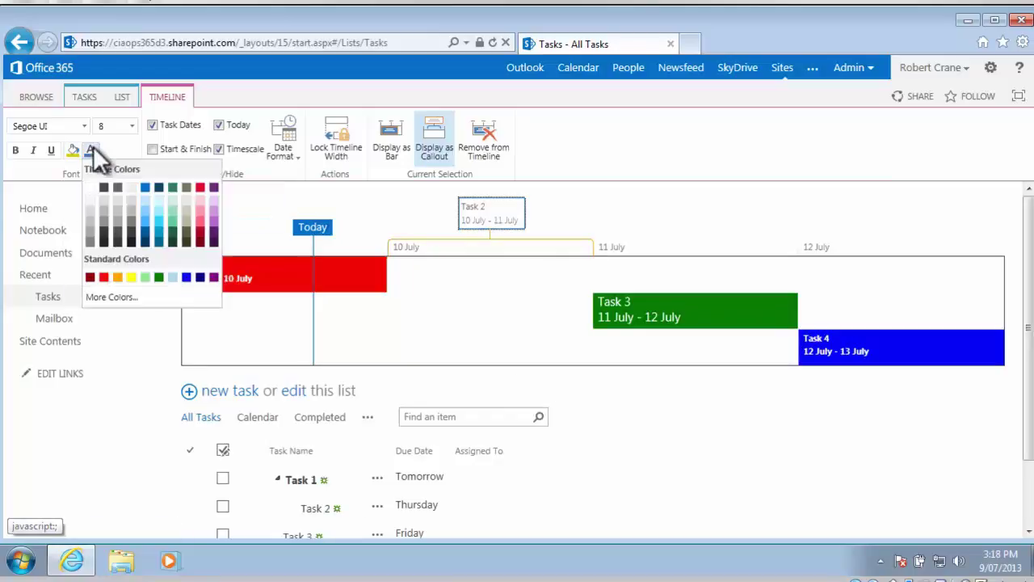
left_click(105, 278)
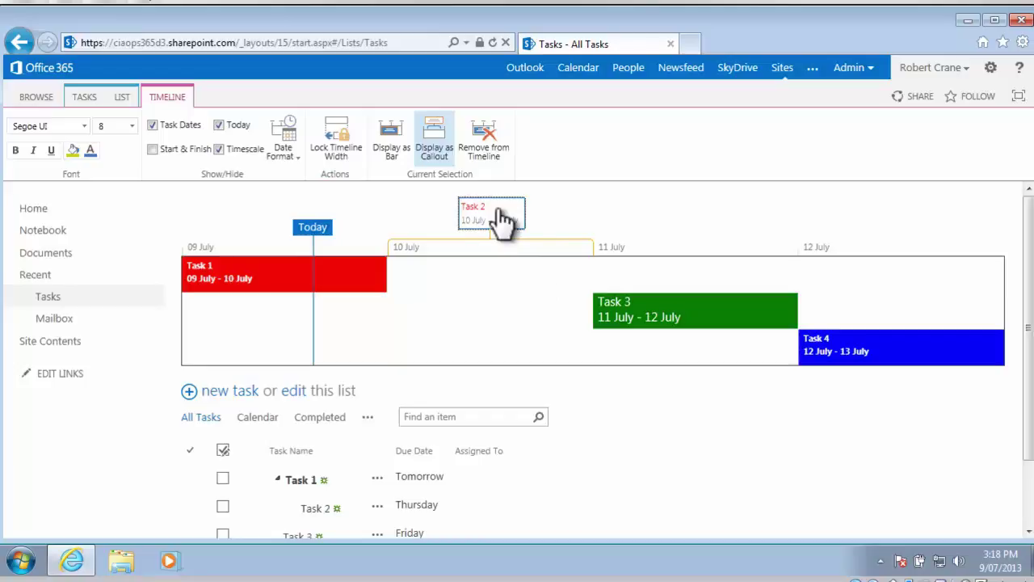
Drag the Task 2 callout below the timeline, linked to its 10–11 July span.
left_click_drag(494, 208, 696, 477)
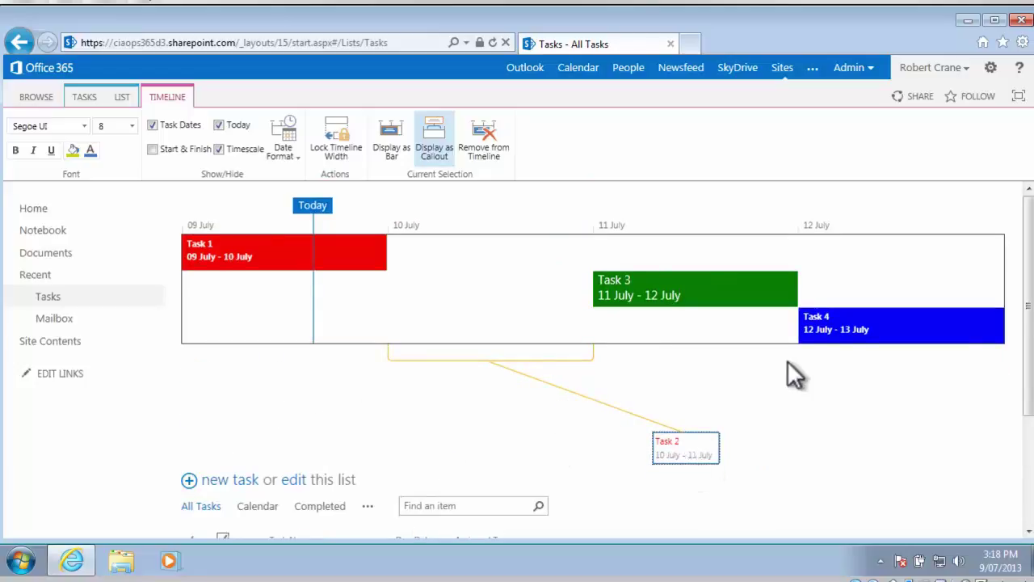
Turn Task 4 into a callout below the timeline with 13 pt text in a new font colour.
left_click(891, 323)
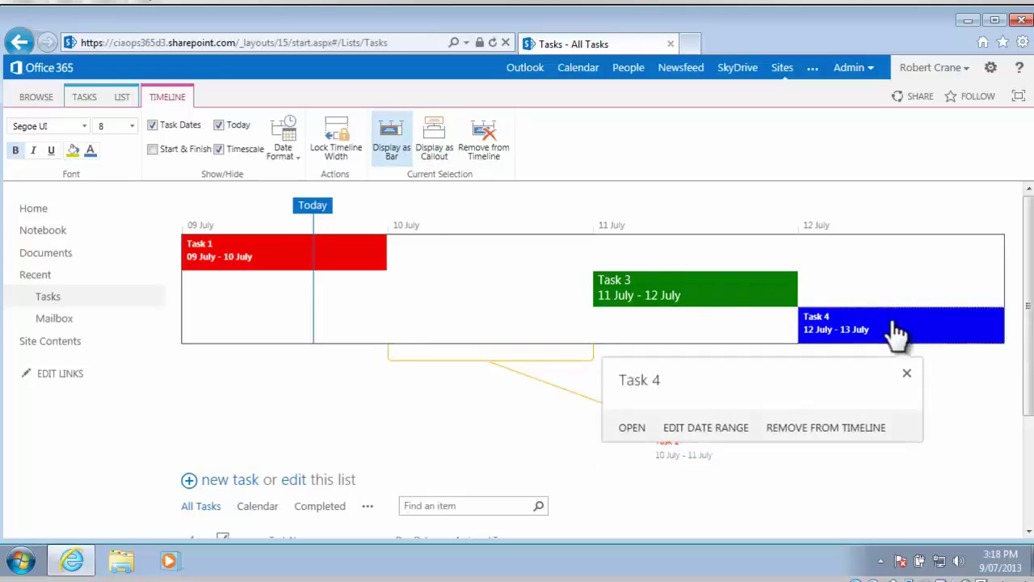
left_click(431, 147)
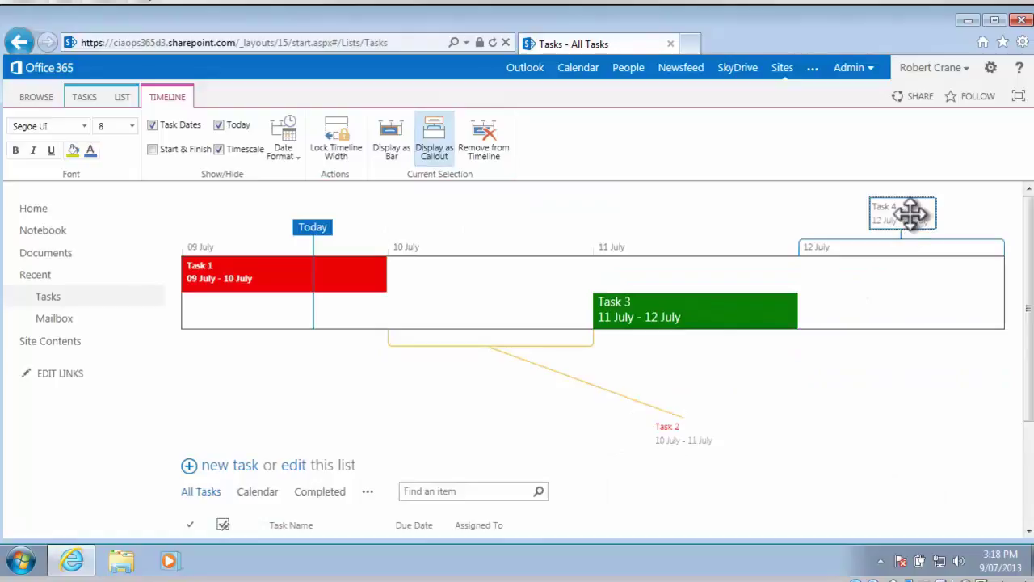
left_click_drag(910, 213, 734, 494)
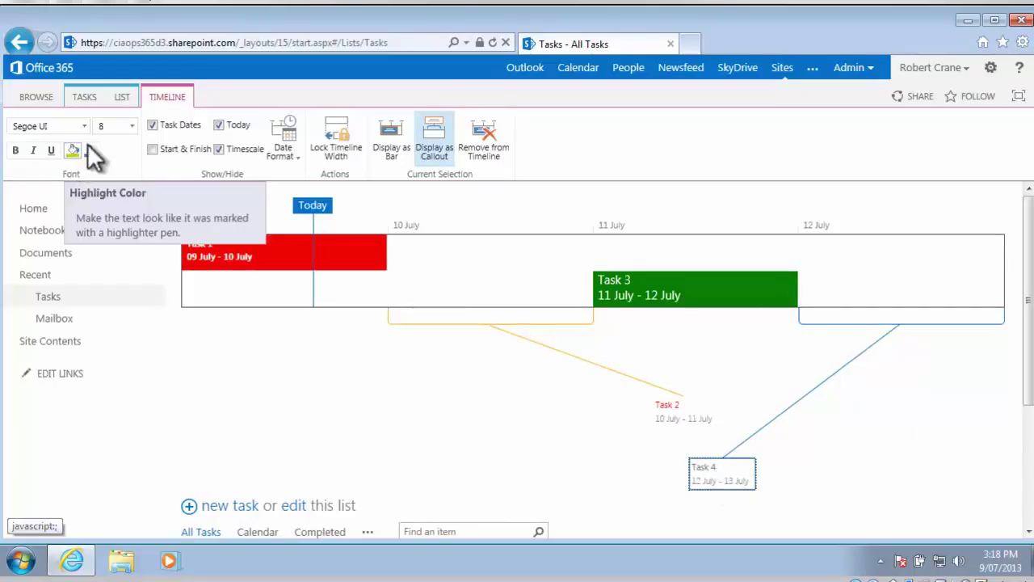
left_click(132, 127)
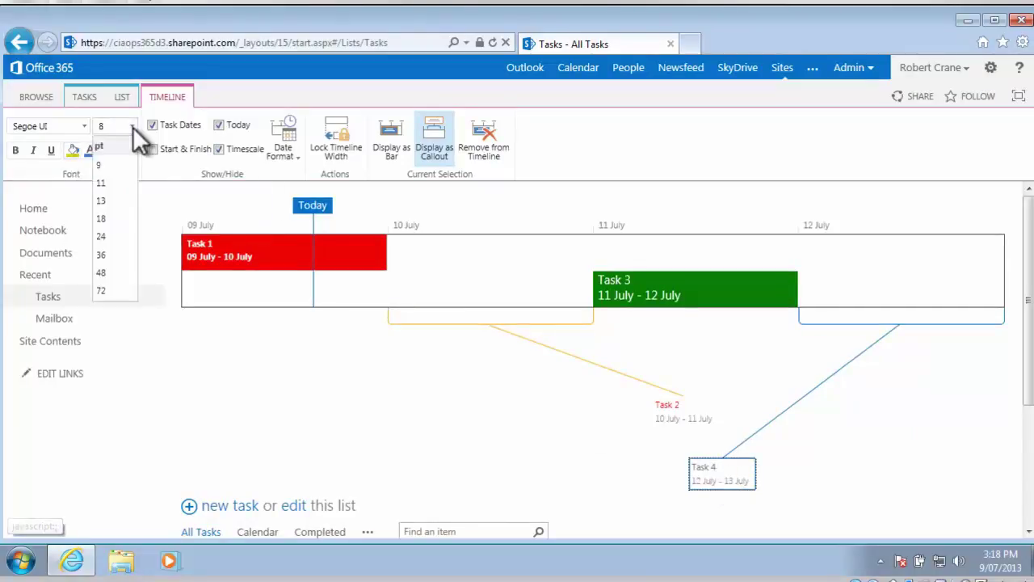
left_click(111, 202)
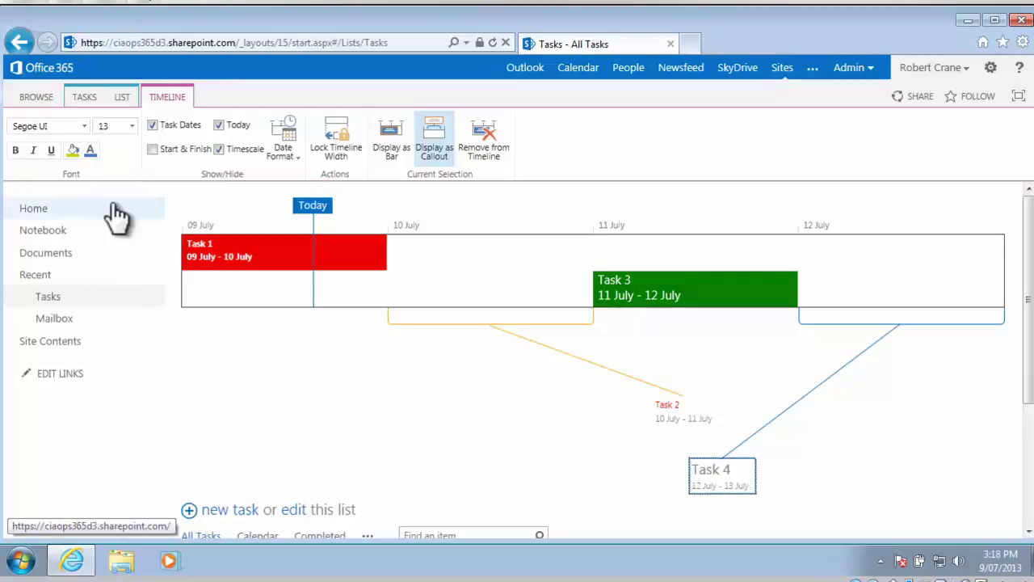
left_click(91, 152)
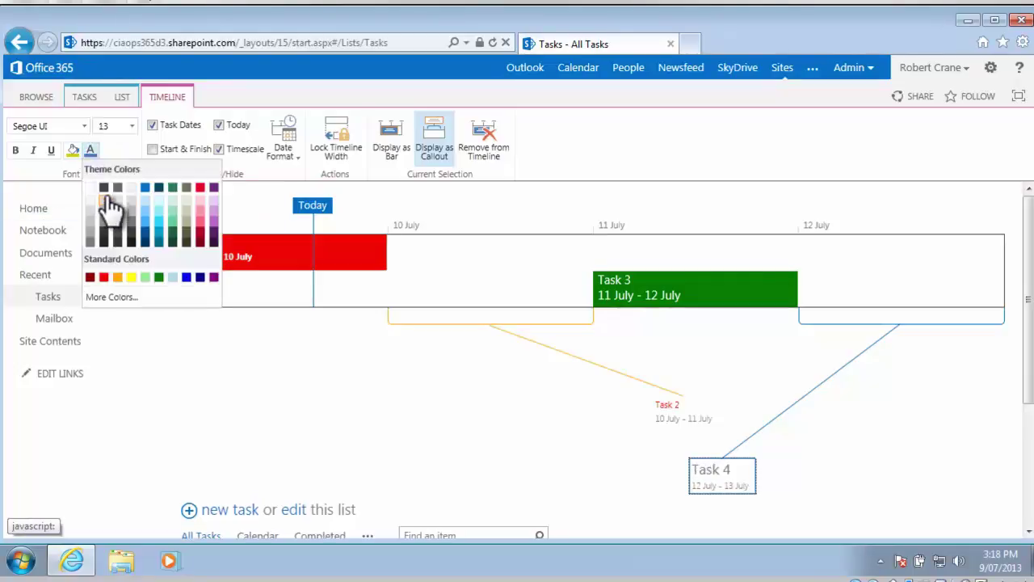
left_click(105, 189)
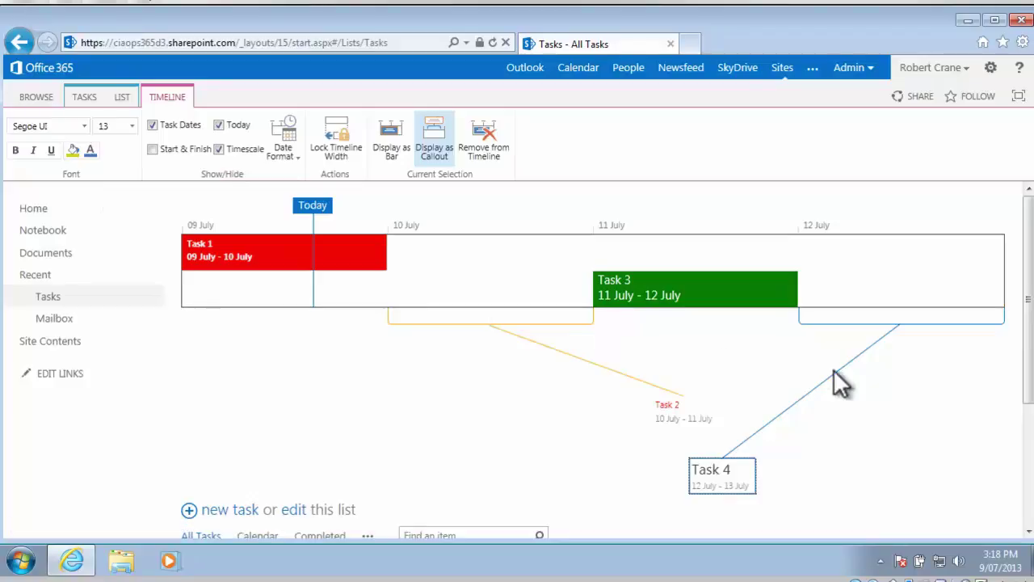
left_click(858, 418)
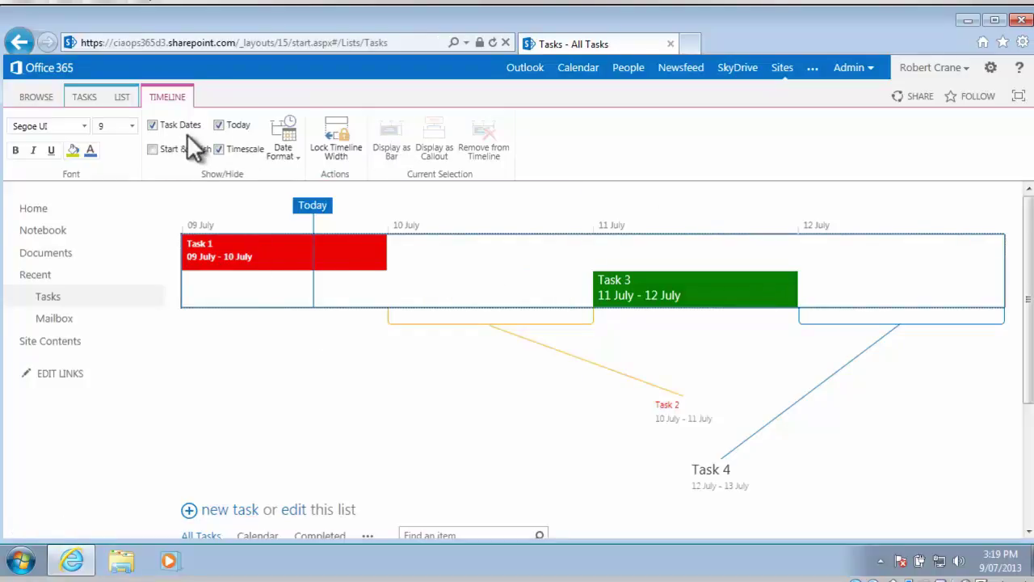
left_click(218, 151)
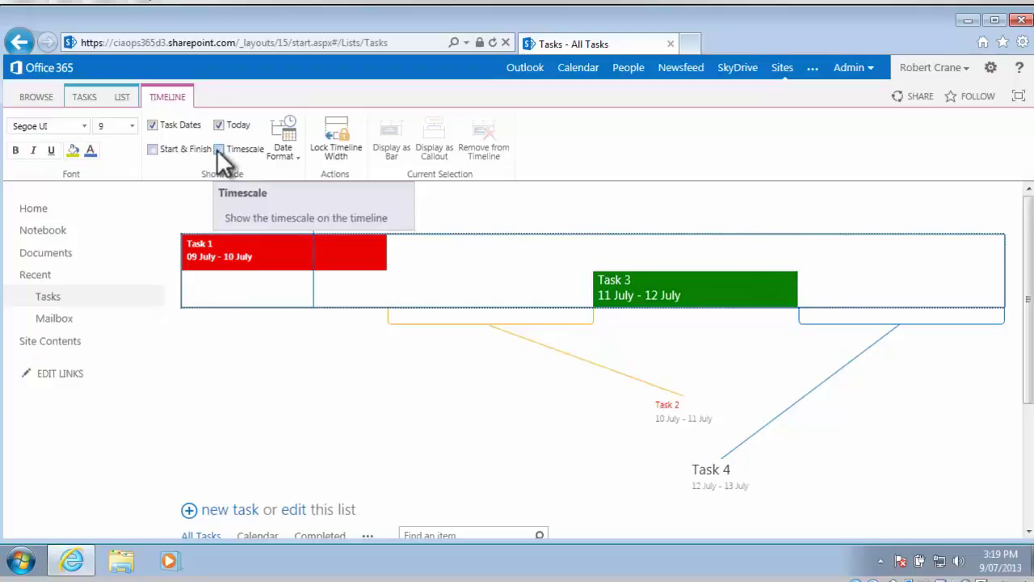
left_click(219, 151)
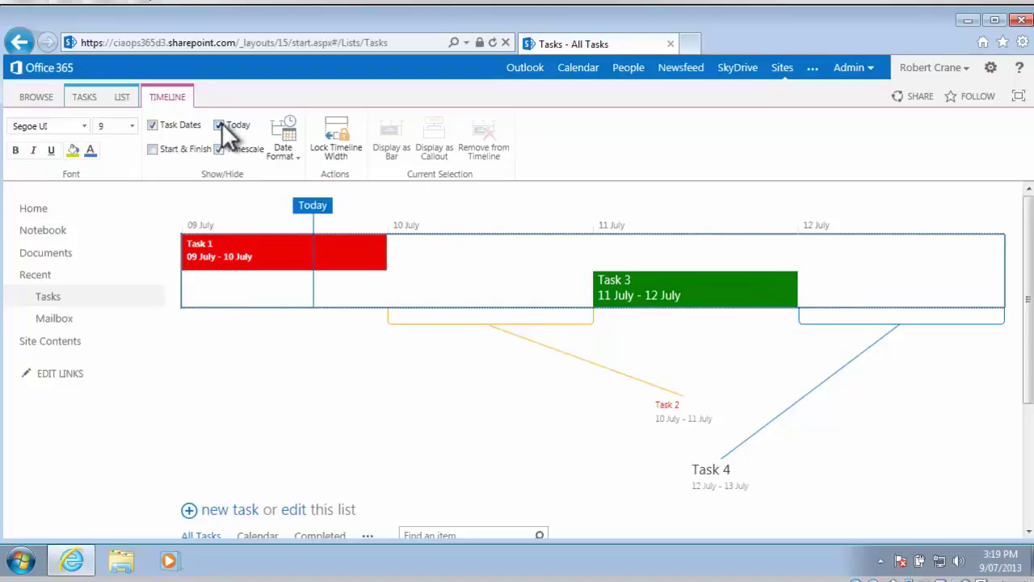
left_click(219, 125)
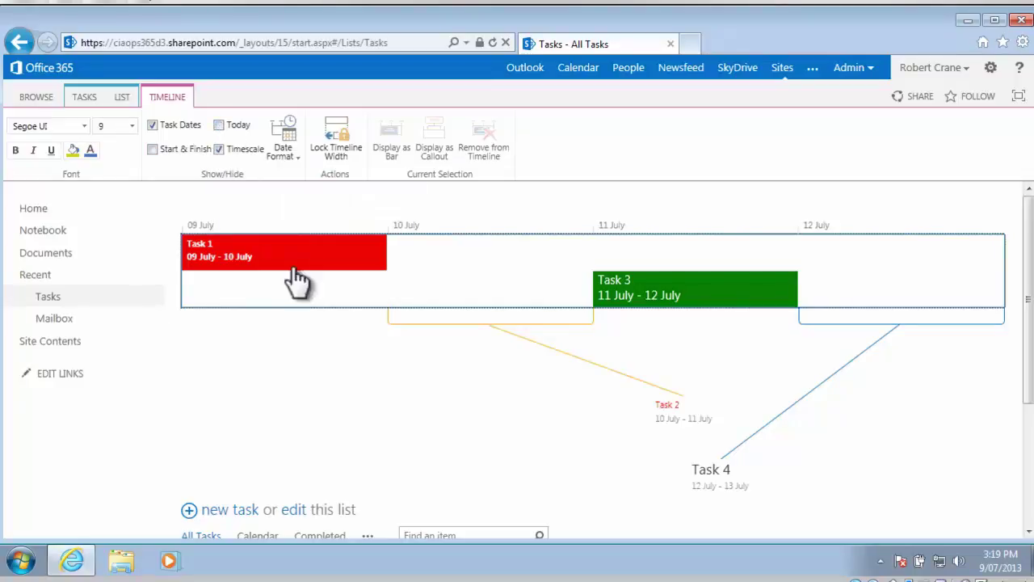
left_click(234, 125)
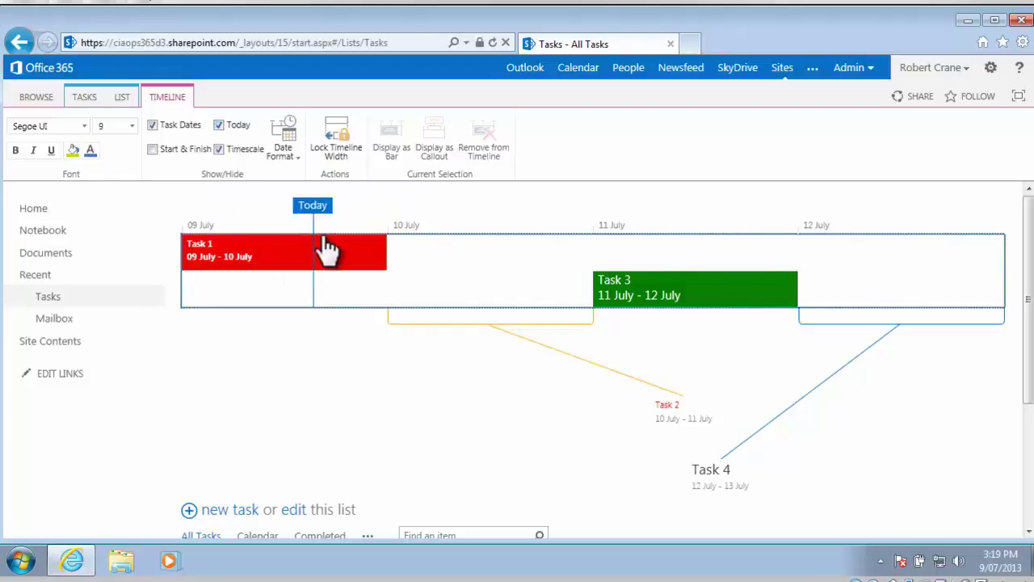